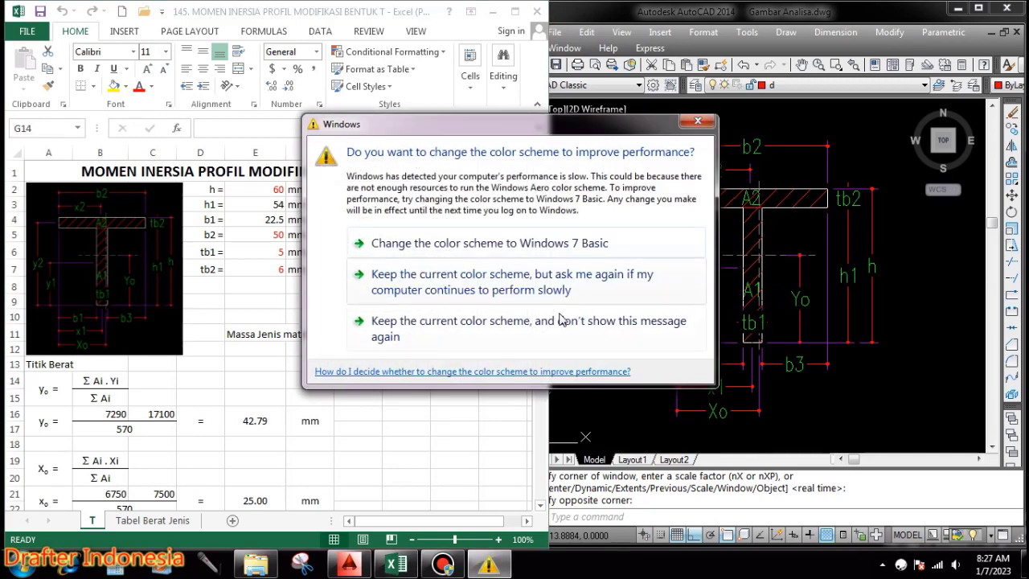
# Keep the current Windows color scheme without further messages, and set the T profile's height h to 50 mm.
pyautogui.click(556, 318)
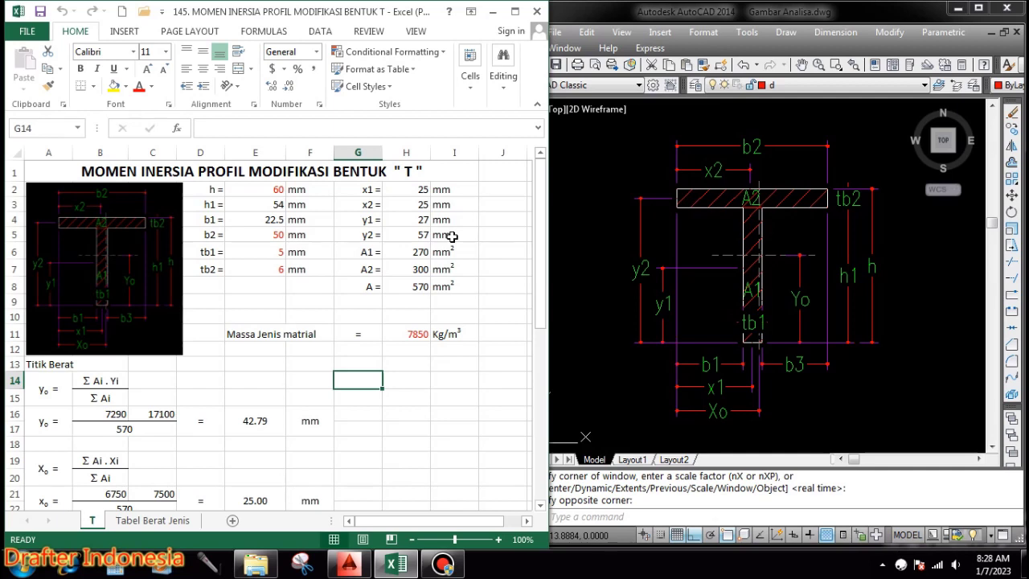
pyautogui.click(264, 189)
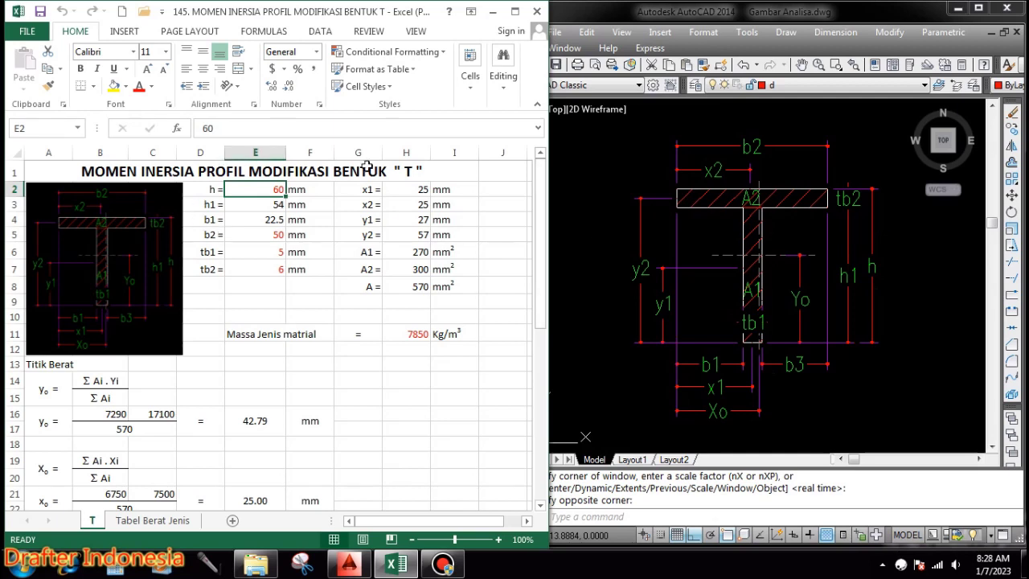
pyautogui.write('50')
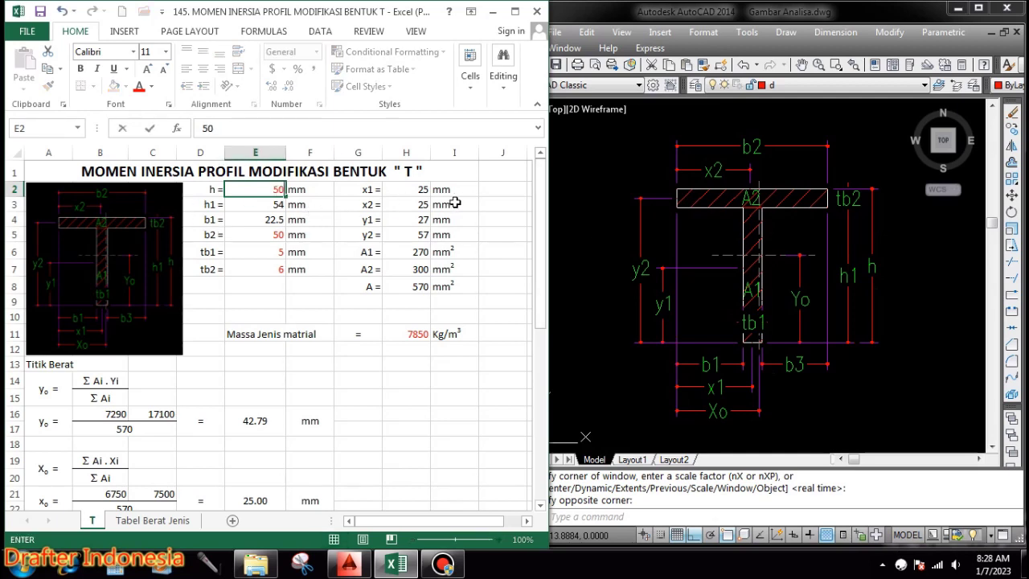
pyautogui.press('Return')
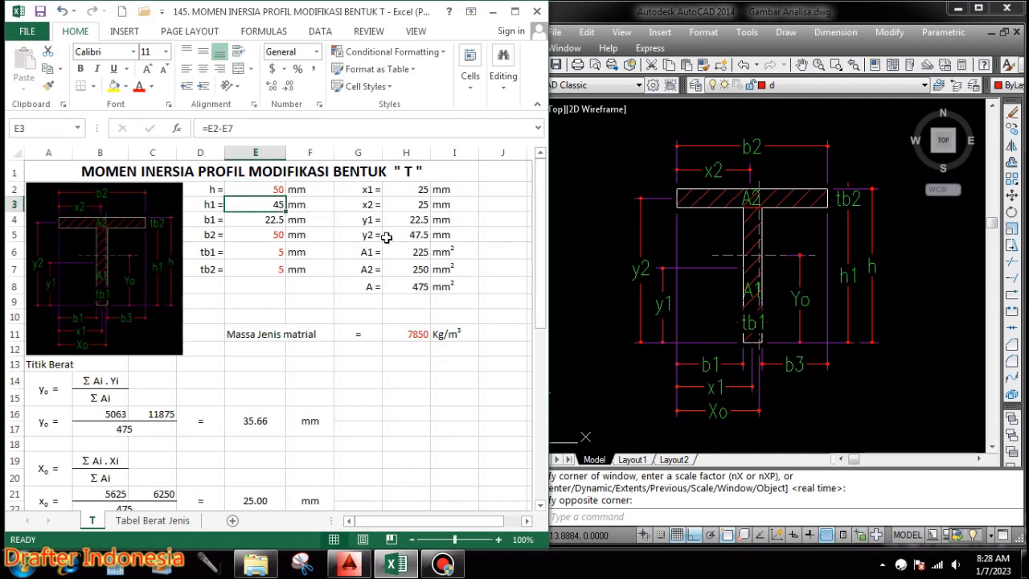
# Inspect the formulas behind the h1 and b1 dimensions without changing them.
pyautogui.doubleClick(267, 204)
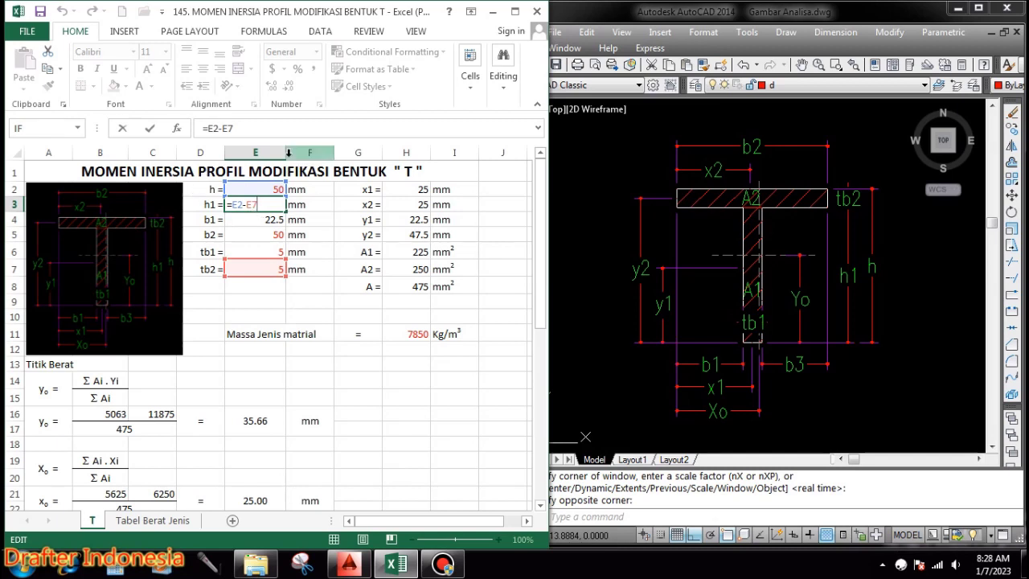
pyautogui.press('Escape')
pyautogui.doubleClick(270, 219)
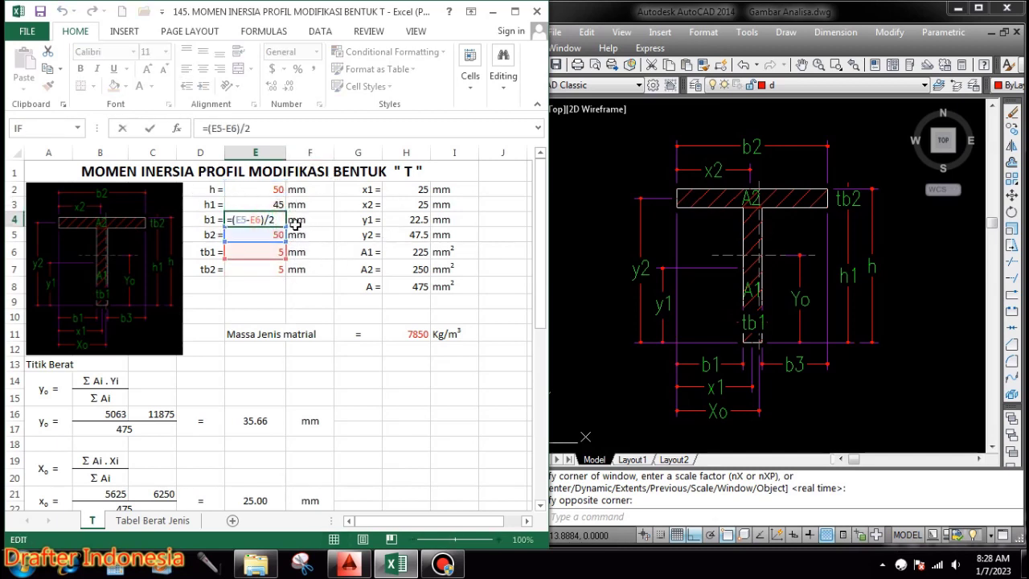
pyautogui.press('Escape')
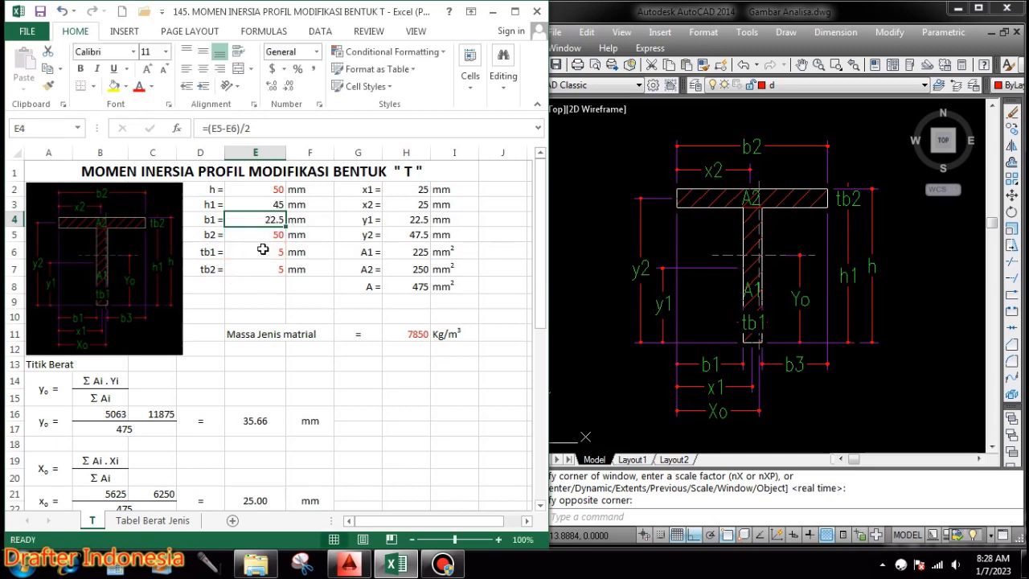
# Set the flange width b2 to 75 mm and the web thickness tb1 to a fixed 5 mm.
pyautogui.click(269, 235)
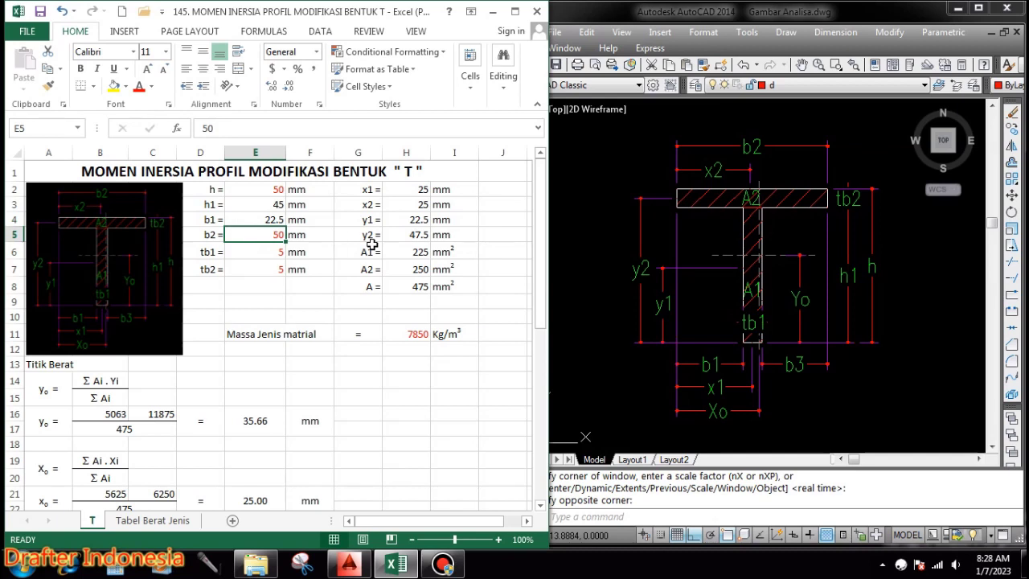
pyautogui.write('75')
pyautogui.press('Return')
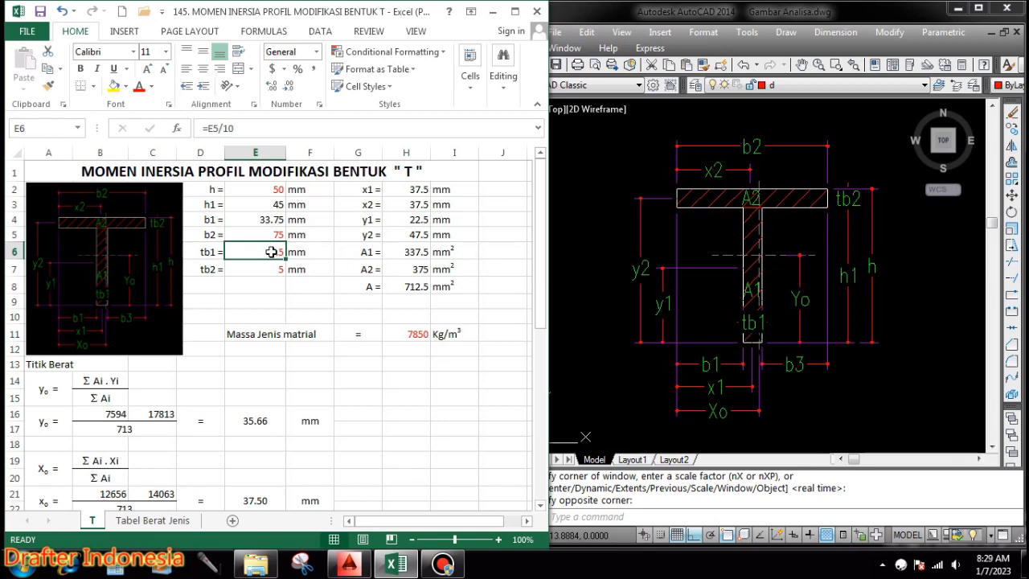
pyautogui.write('=E2/10')
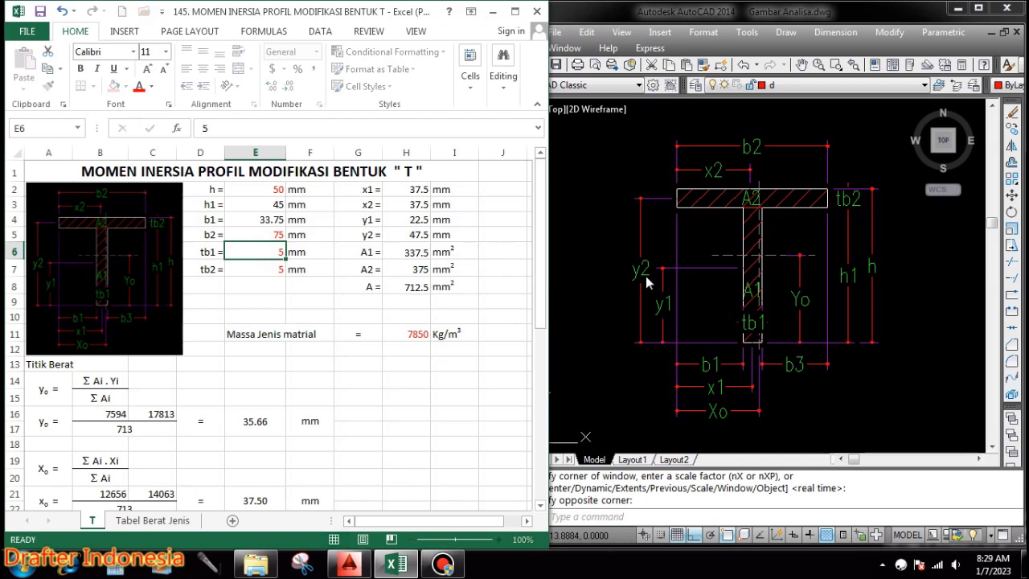
pyautogui.press('Return')
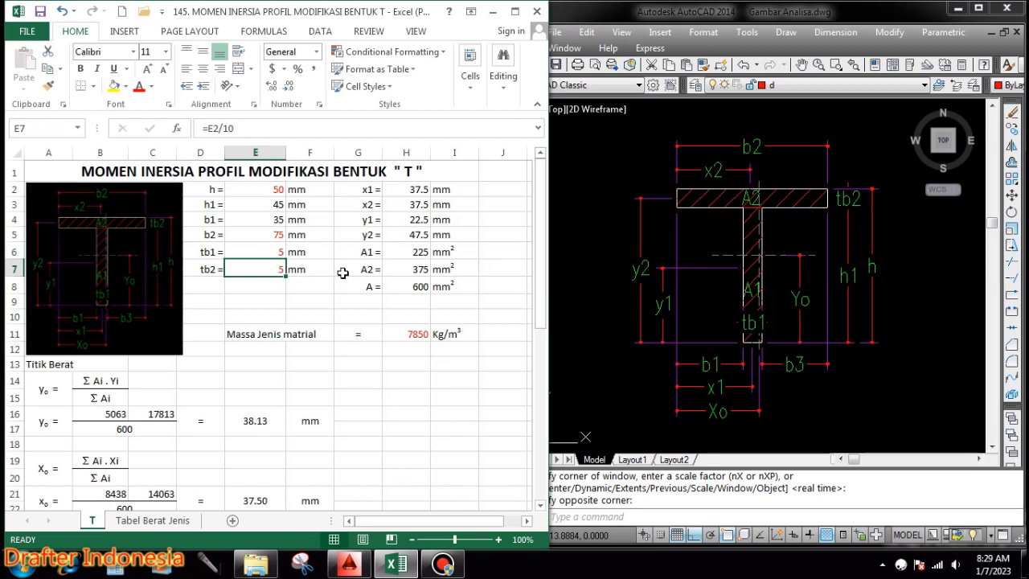
# Replace the formula for the flange thickness tb2 with a fixed value of 10 mm.
pyautogui.press('F2')
pyautogui.press('BackSpace')
pyautogui.press('BackSpace')
pyautogui.press('BackSpace')
pyautogui.press('BackSpace')
pyautogui.press('BackSpace')
pyautogui.press('BackSpace')
pyautogui.write('10')
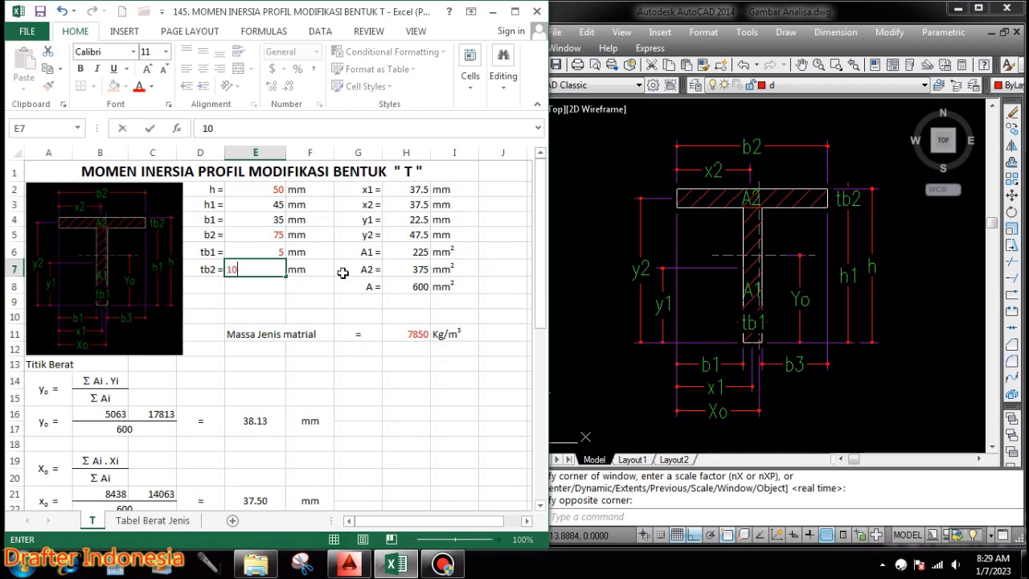
pyautogui.press('Return')
pyautogui.write('.')
pyautogui.press('Escape')
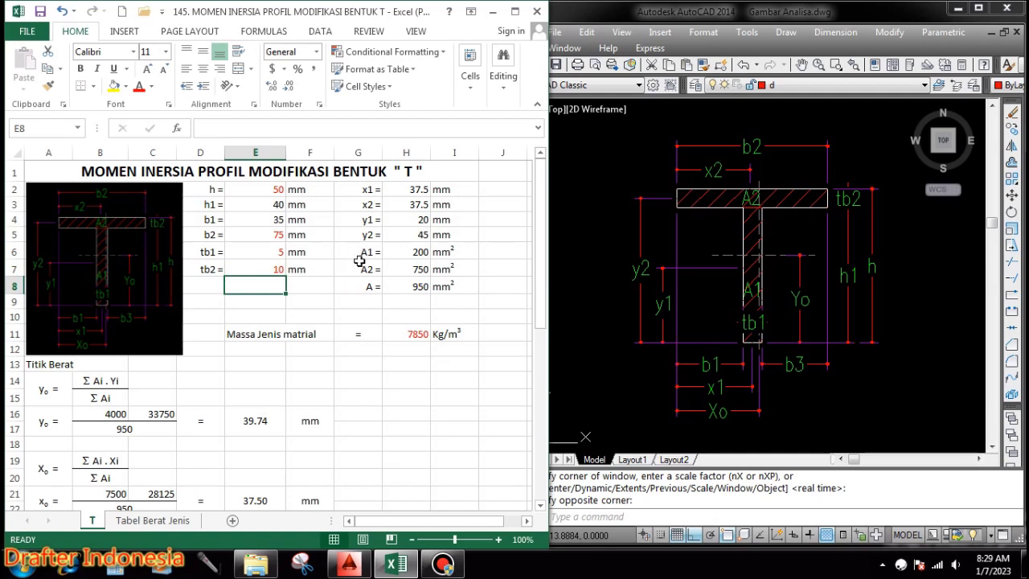
# Inspect the formulas for the centroid distances x1, x2, y1 and y2 without changing them.
pyautogui.doubleClick(418, 189)
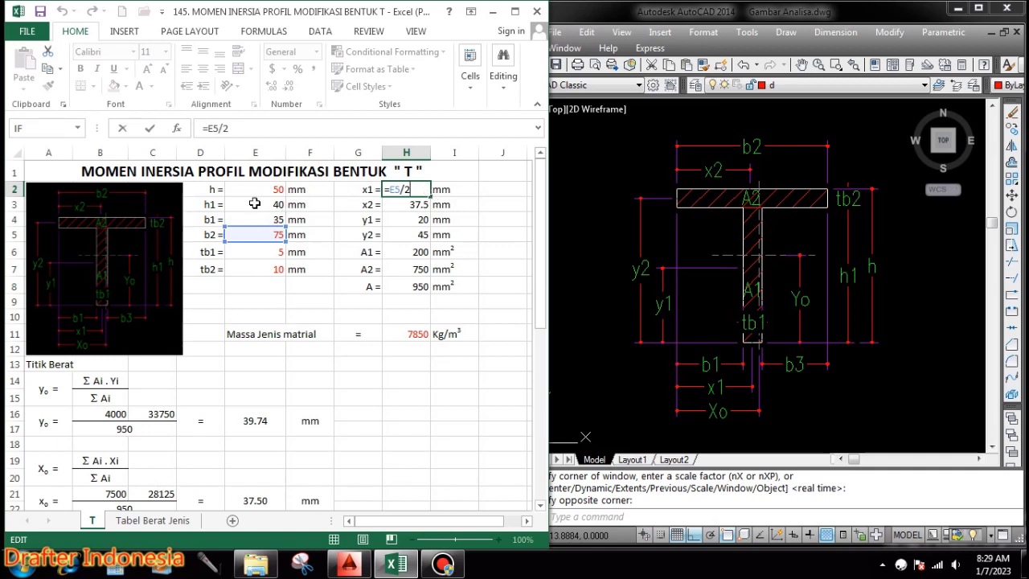
pyautogui.doubleClick(419, 204)
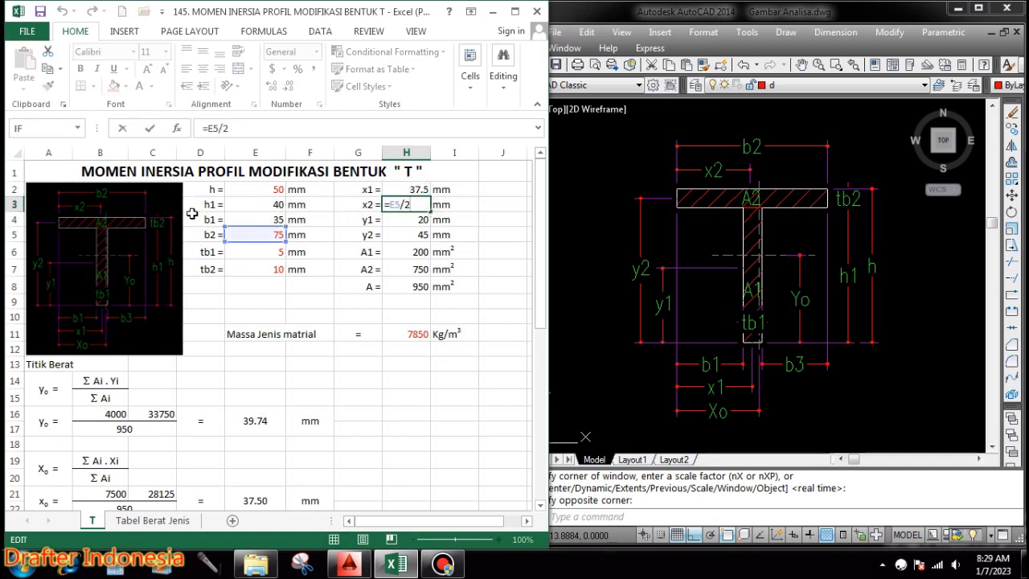
pyautogui.press('Escape')
pyautogui.doubleClick(426, 220)
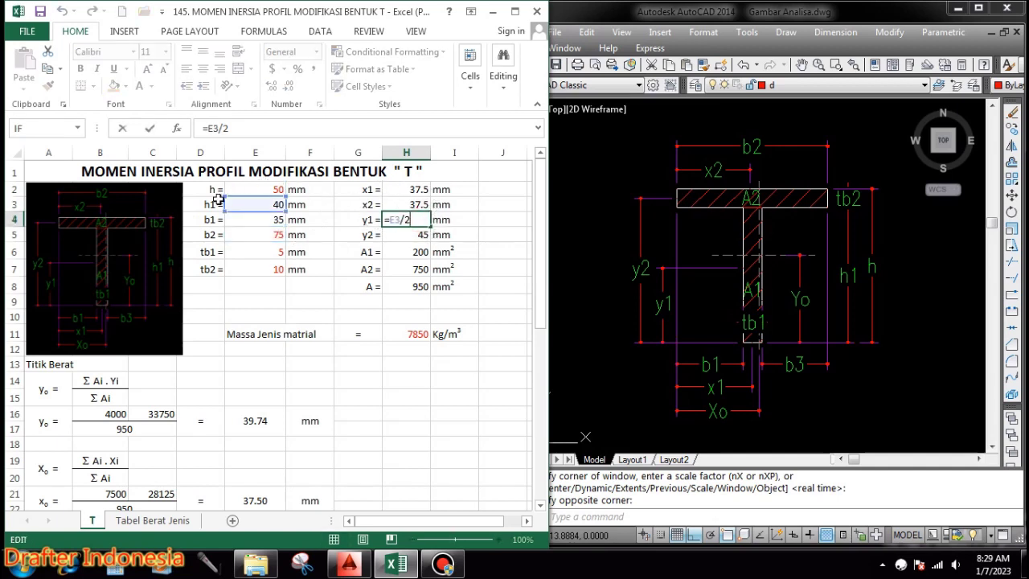
pyautogui.press('Escape')
pyautogui.doubleClick(423, 237)
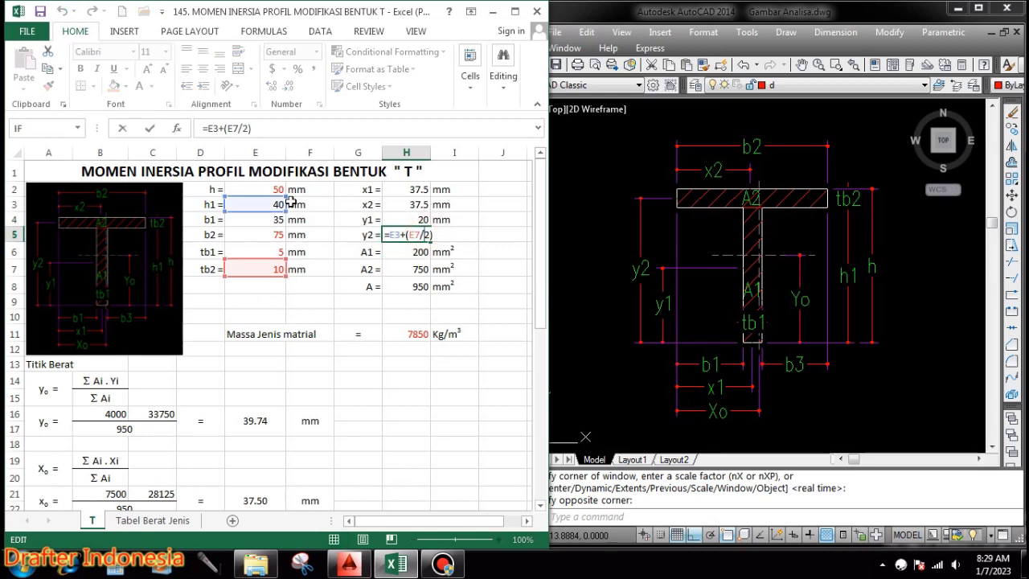
pyautogui.press('Escape')
# Inspect the formulas for the partial areas A1 and A2 and the total area A.
pyautogui.doubleClick(412, 252)
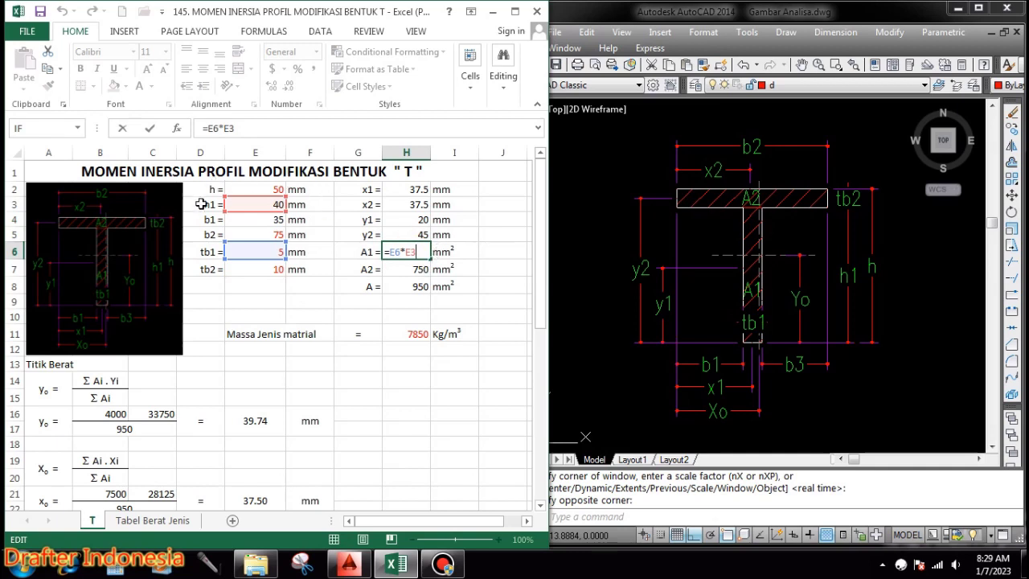
pyautogui.press('Escape')
pyautogui.doubleClick(405, 269)
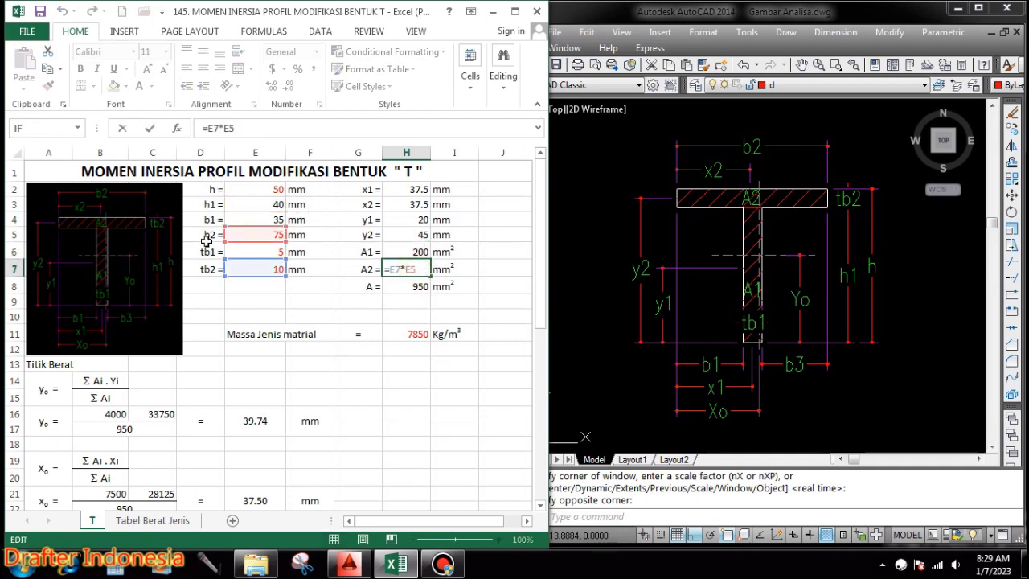
pyautogui.press('Escape')
pyautogui.click(413, 285)
pyautogui.hotkey('alt', '=')
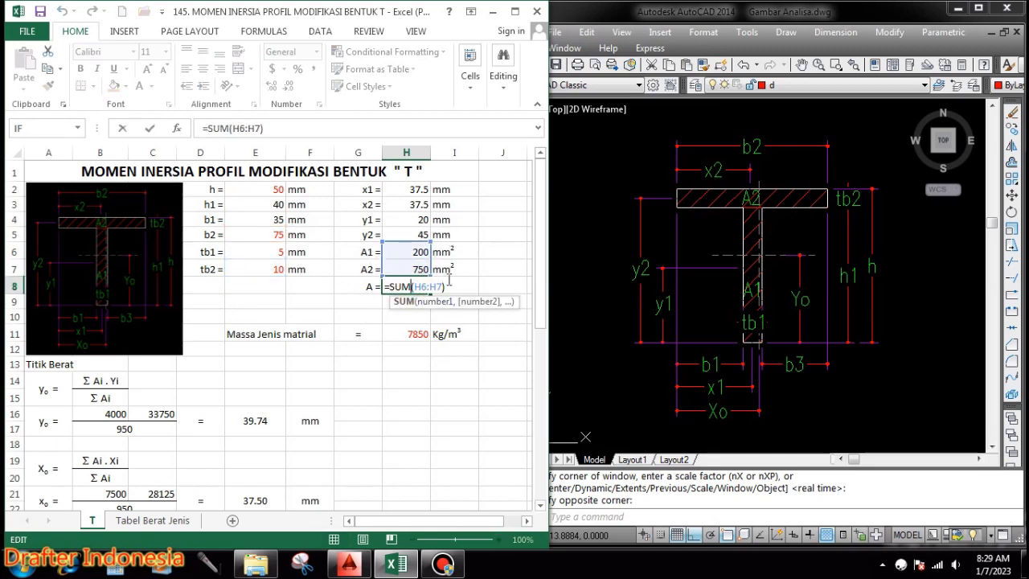
pyautogui.hotkey('ctrl', 'Return')
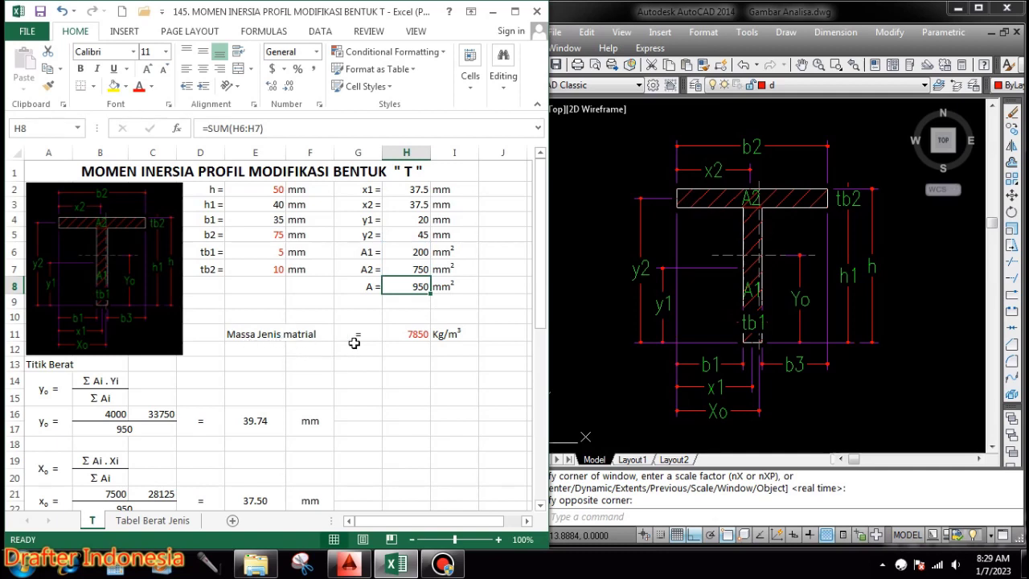
# Examine the material densities on the Tabel Berat Jenis sheet, and return to the T sheet.
pyautogui.click(417, 334)
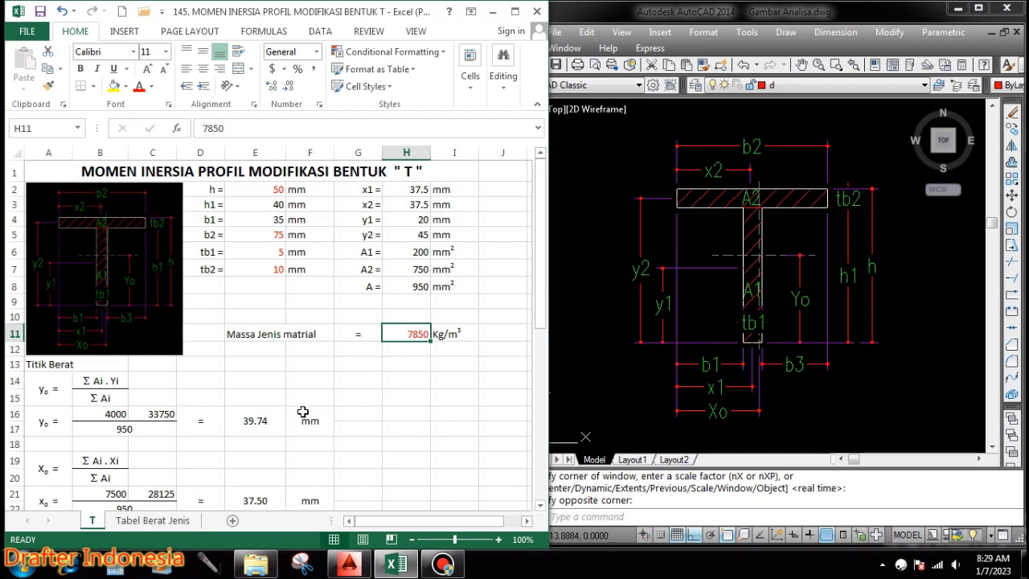
pyautogui.click(183, 528)
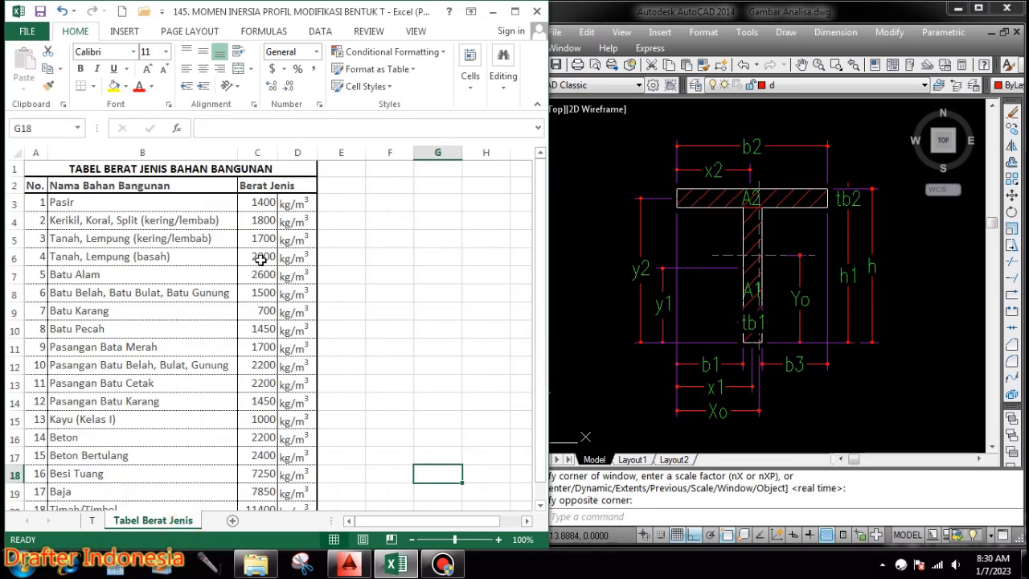
pyautogui.scroll(-1, 265, 213)
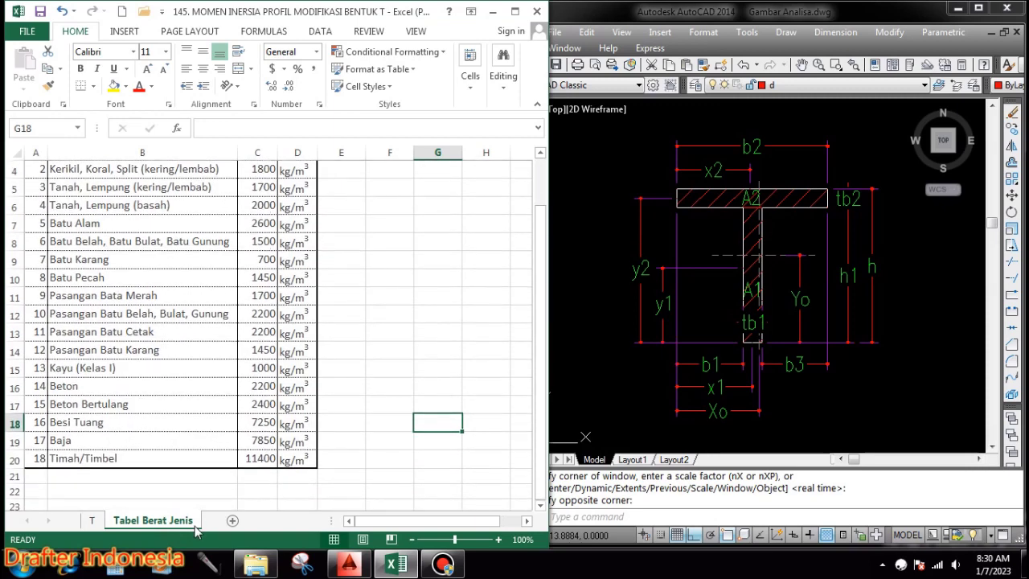
pyautogui.scroll(1, 272, 210)
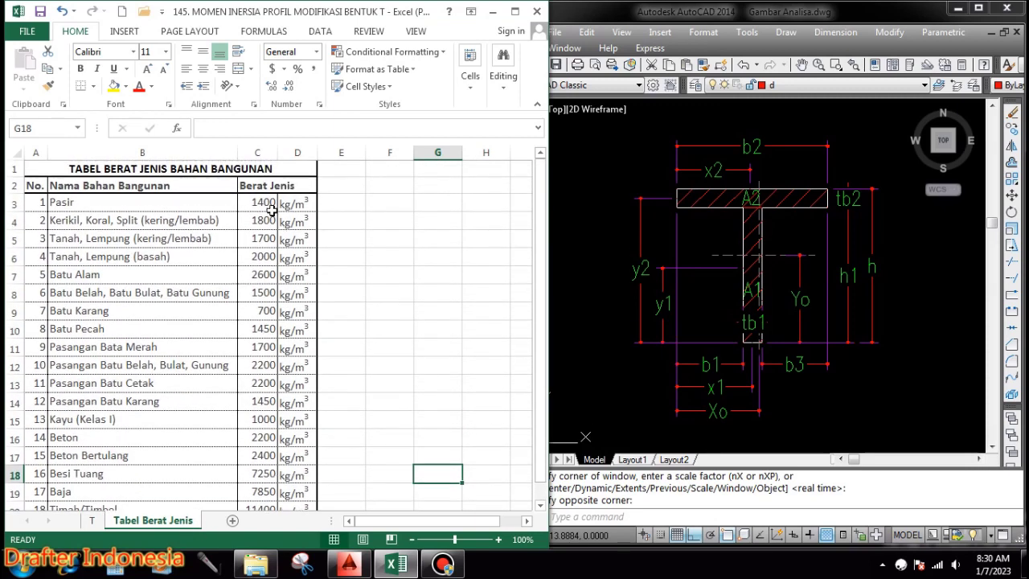
pyautogui.scroll(-1, 148, 280)
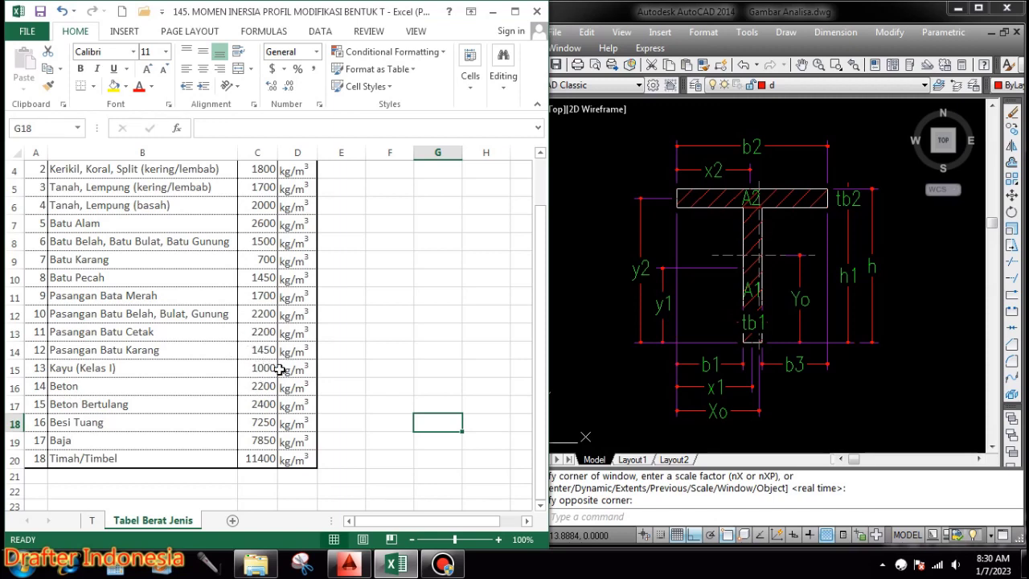
pyautogui.scroll(1, 289, 370)
pyautogui.scroll(-1, 161, 235)
pyautogui.scroll(1, 294, 424)
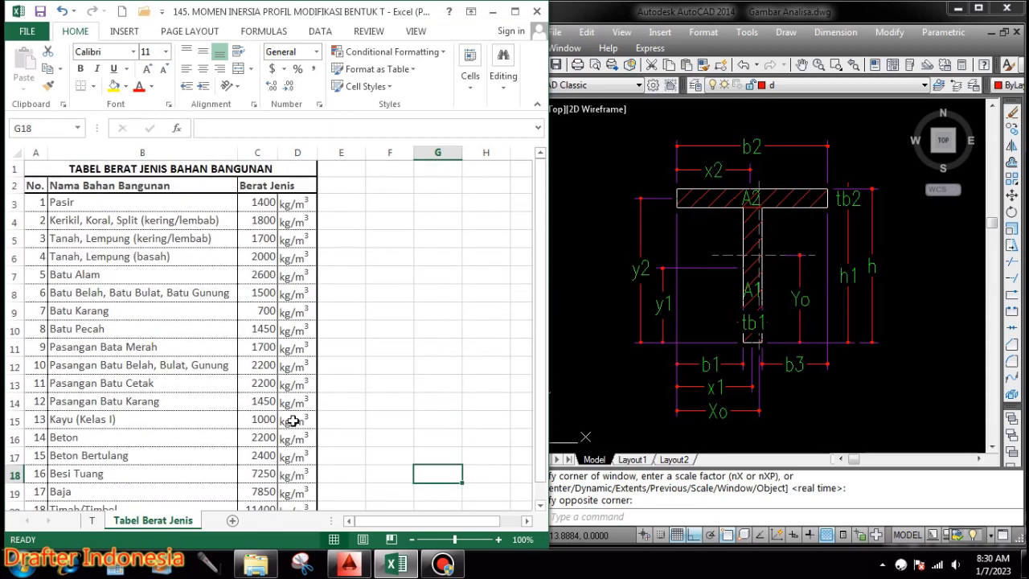
pyautogui.click(93, 522)
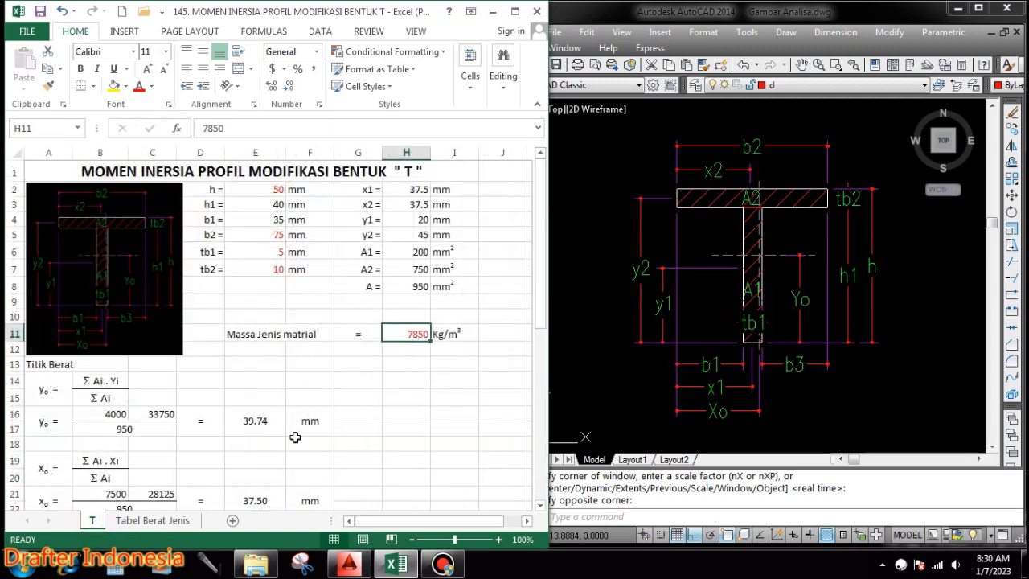
# Look up the density of Baja in the material table and enter 7850 as the Massa Jenis matrial on the T sheet.
pyautogui.click(152, 520)
pyautogui.scroll(-2, 230, 367)
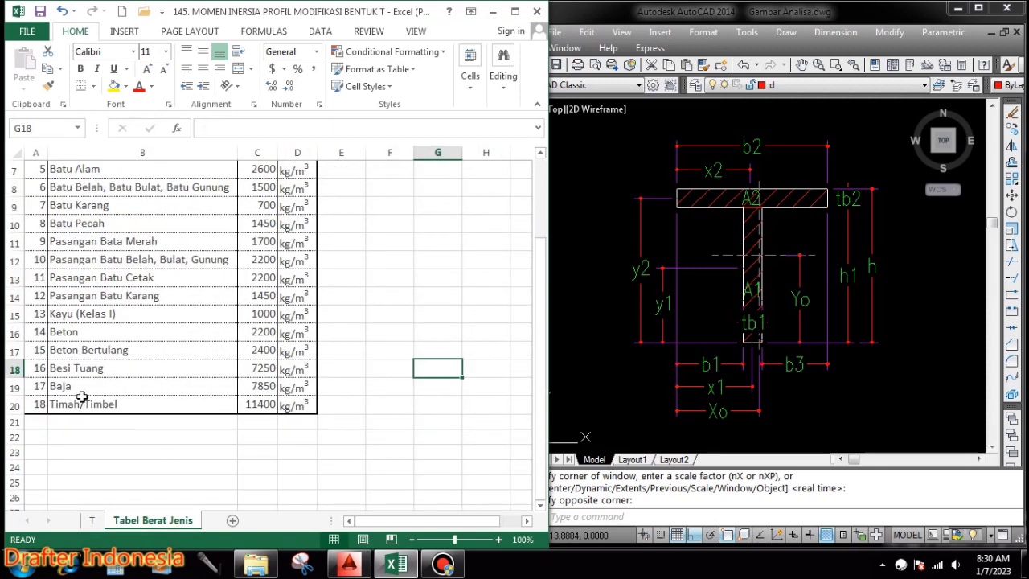
pyautogui.click(93, 521)
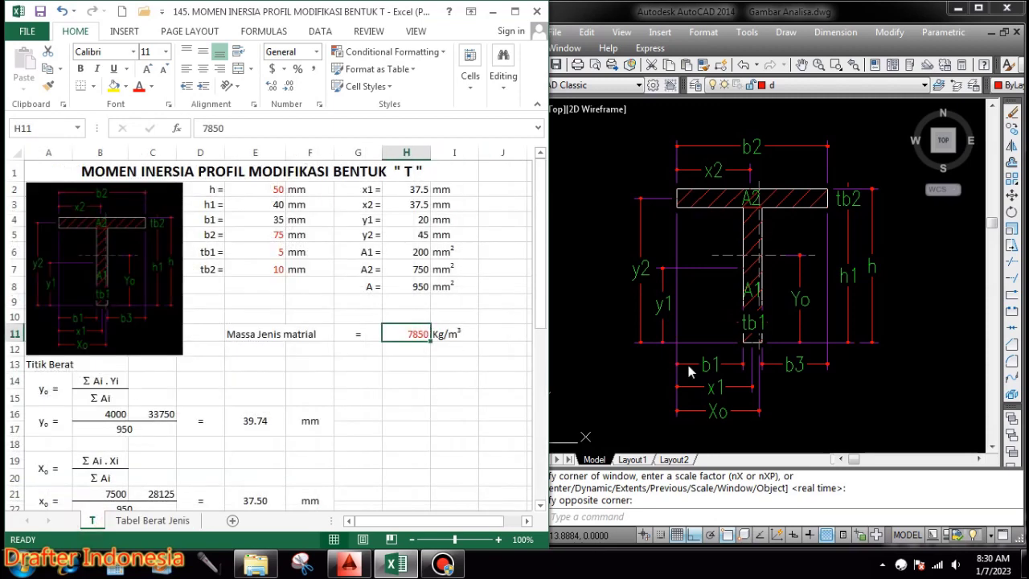
pyautogui.write('78')
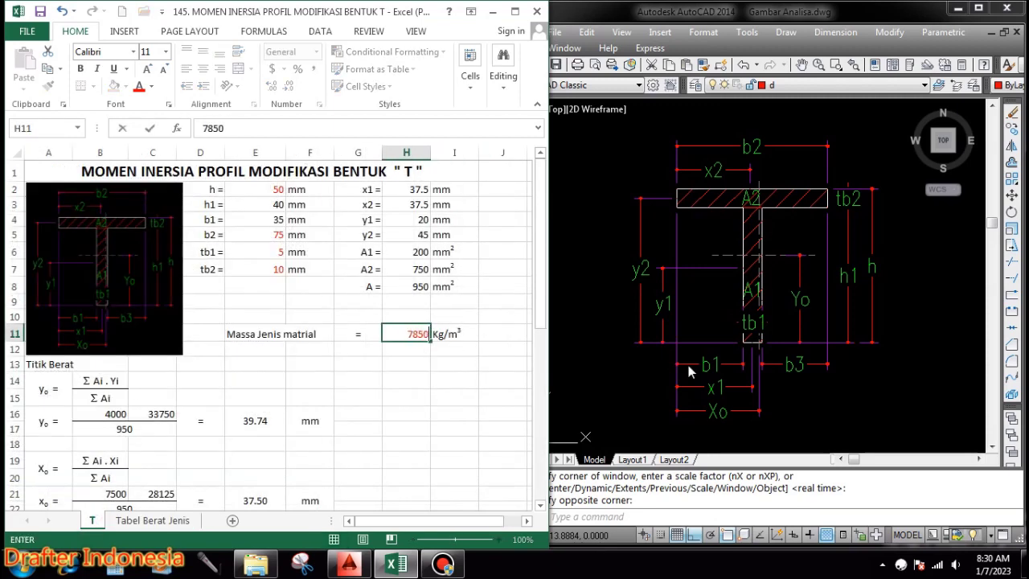
pyautogui.press('Return')
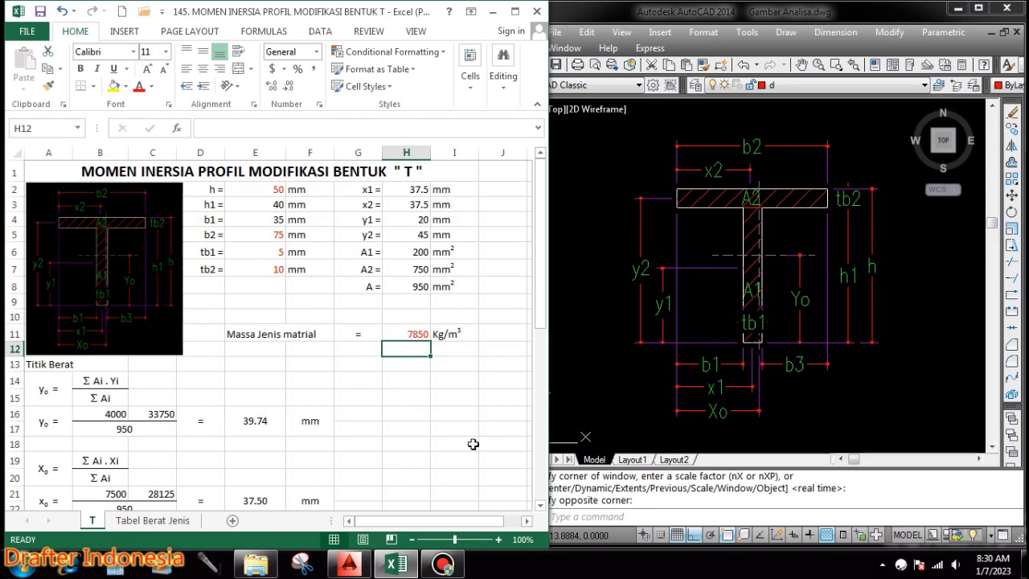
# Inspect the yo centroid formulas in B16, C16, B17 and E16 on the T sheet without changing them.
pyautogui.scroll(-1, 250, 339)
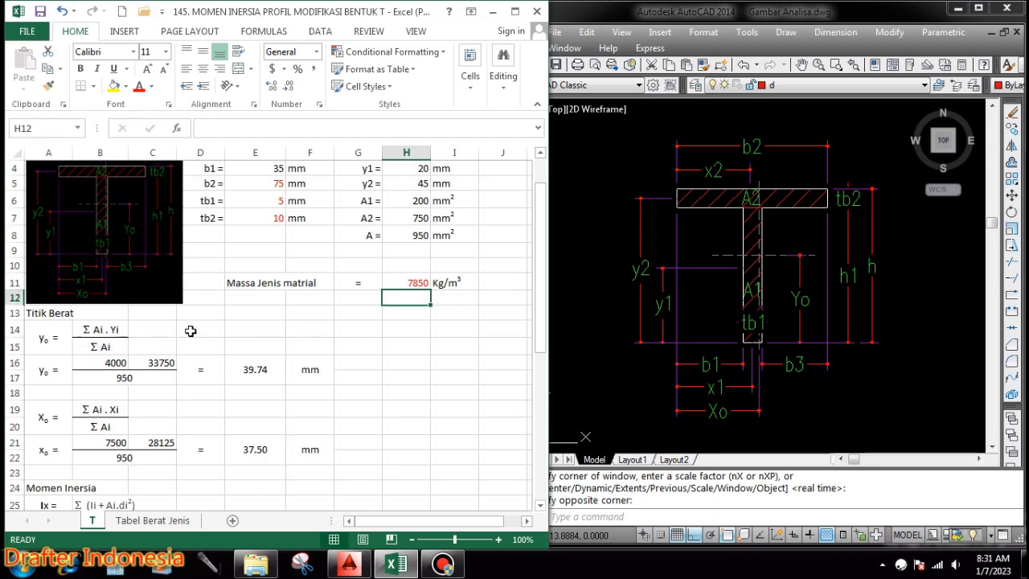
pyautogui.doubleClick(104, 362)
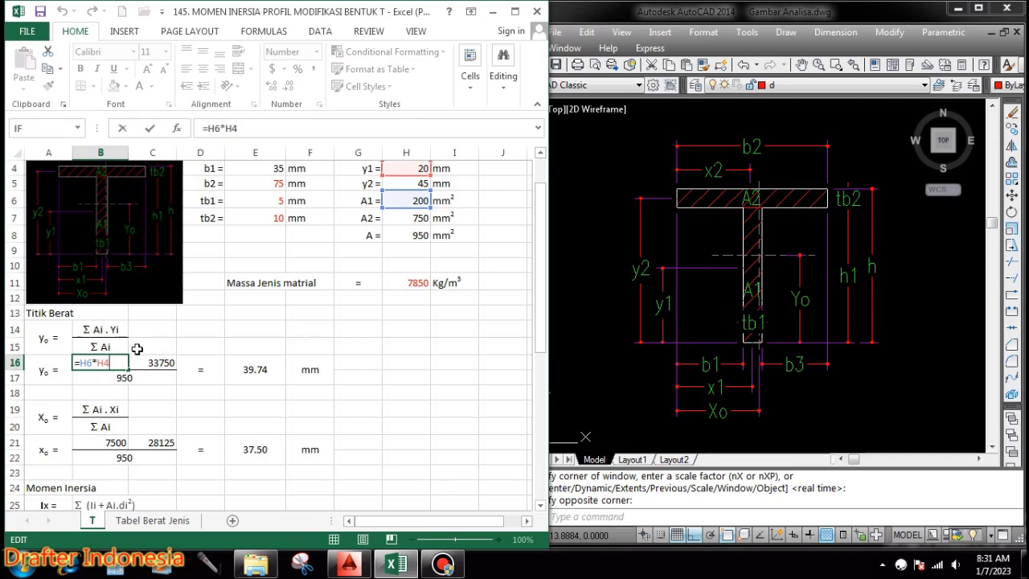
pyautogui.scroll(1, 139, 348)
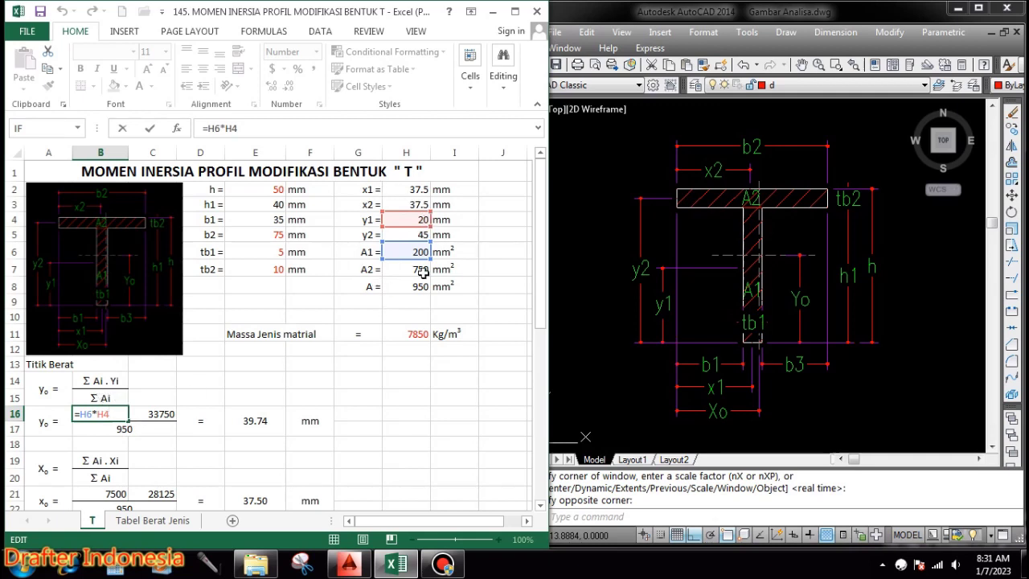
pyautogui.press('Tab')
pyautogui.write('=H7*H5')
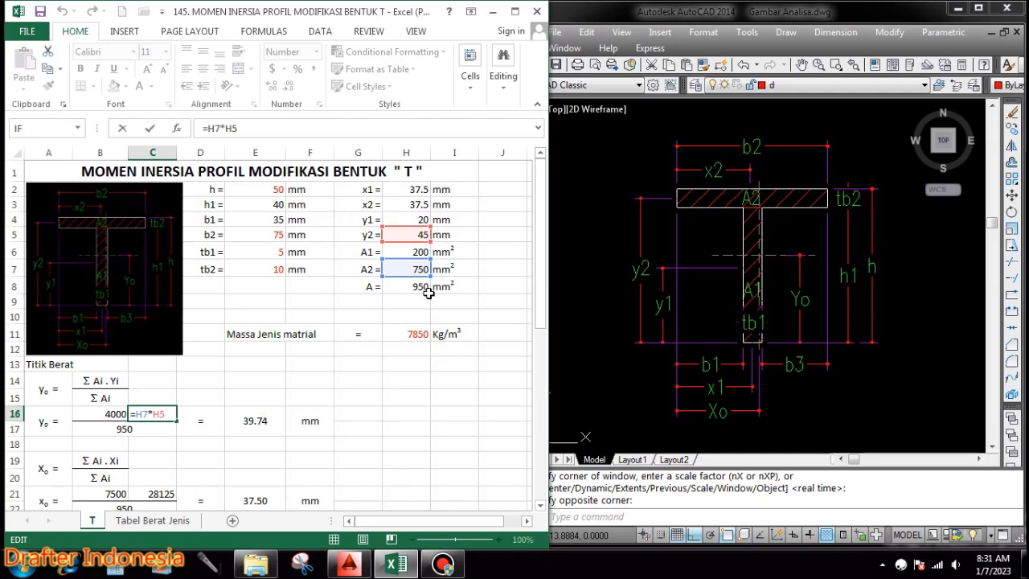
pyautogui.hotkey('ctrl', 'Return')
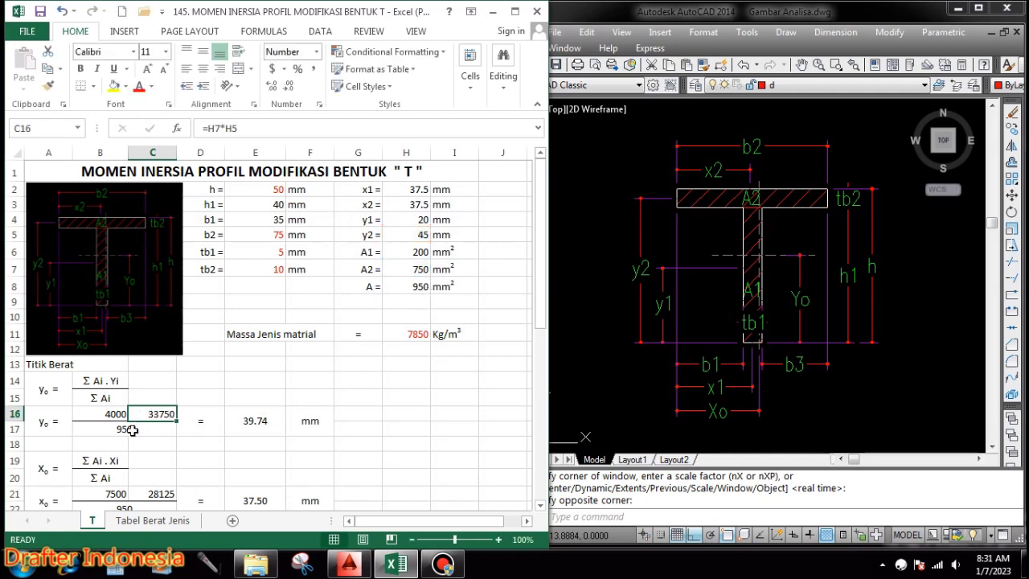
pyautogui.doubleClick(132, 430)
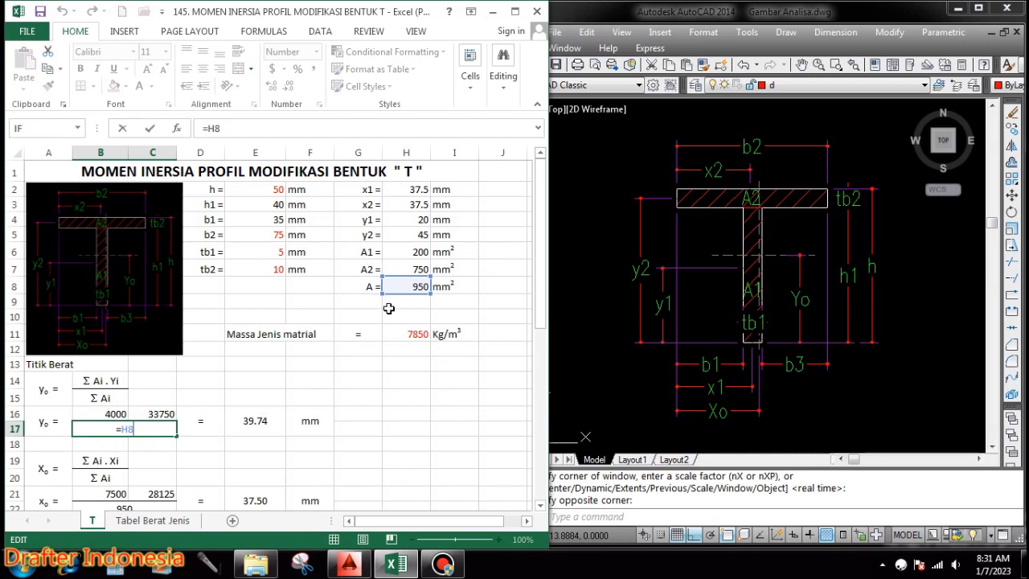
pyautogui.hotkey('ctrl', 'Return')
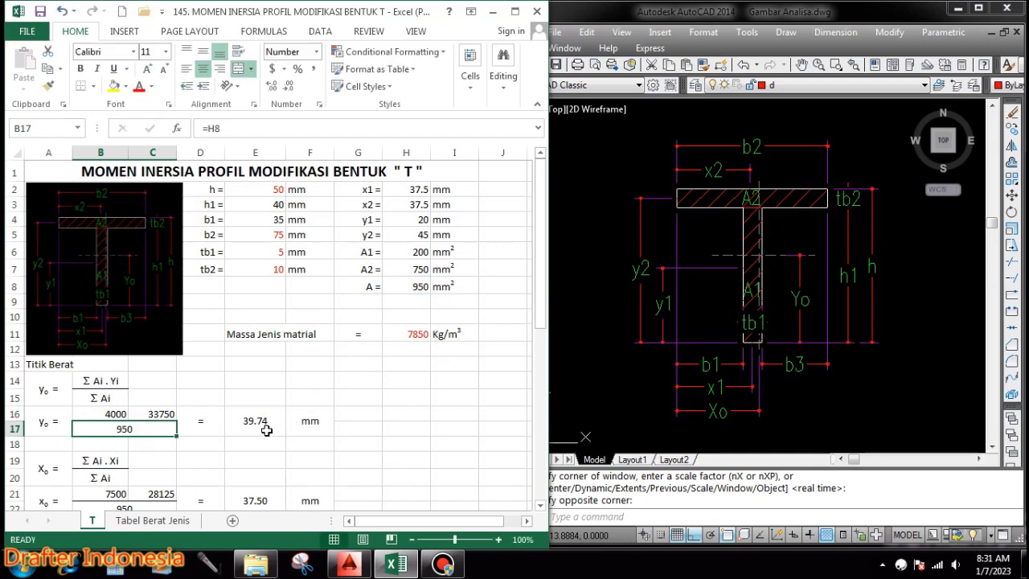
pyautogui.doubleClick(262, 420)
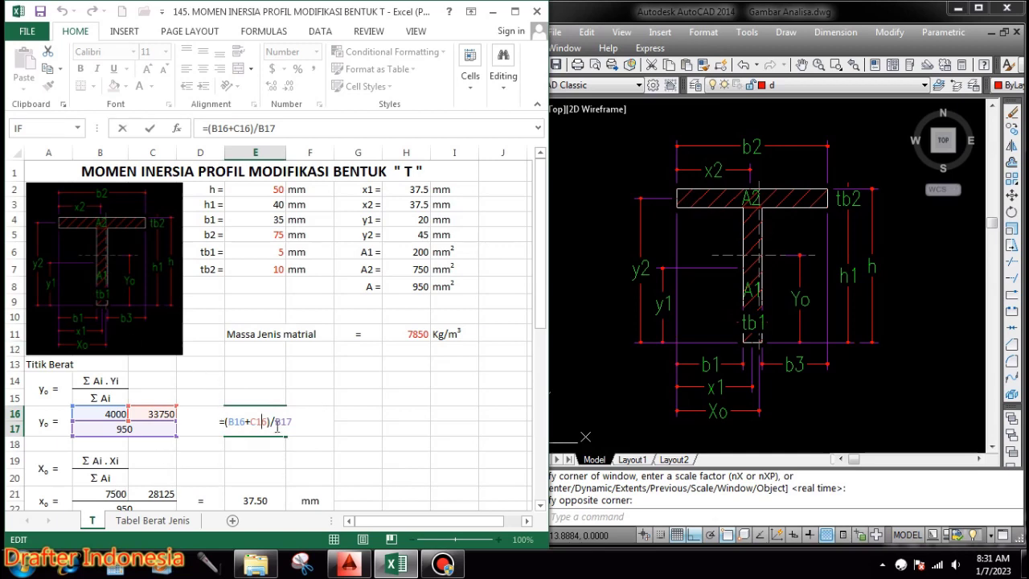
pyautogui.hotkey('ctrl', 'Return')
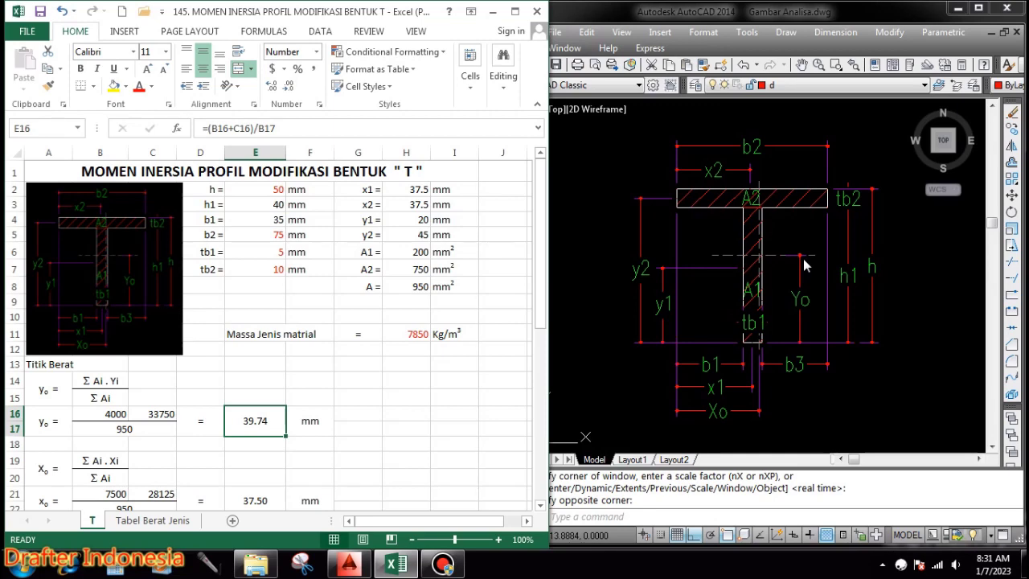
# Examine the general expression for Xo, the Σ Ai . Xi numerator in B19 and the Σ Ai denominator in B20.
pyautogui.scroll(-2, 459, 312)
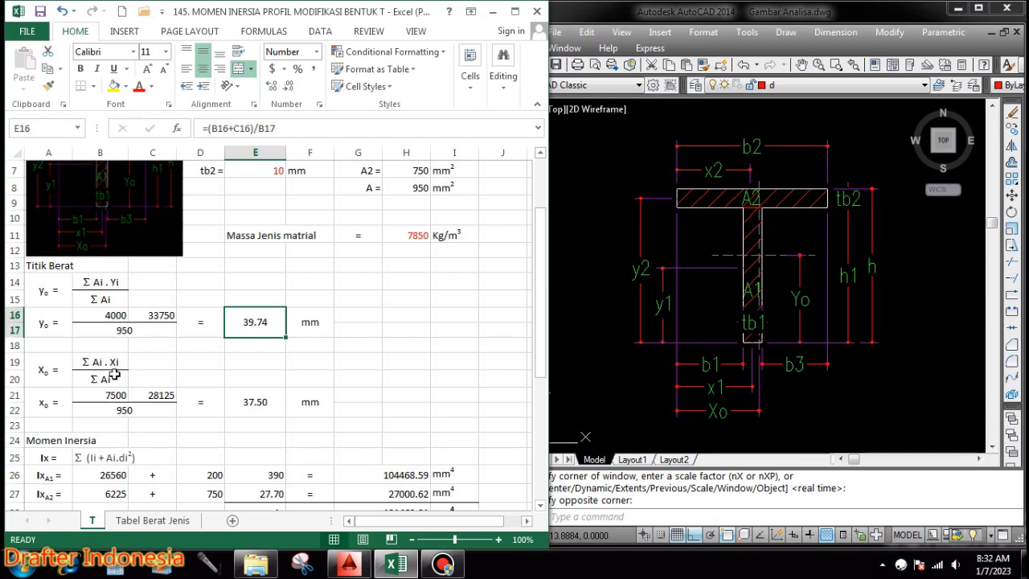
pyautogui.click(87, 362)
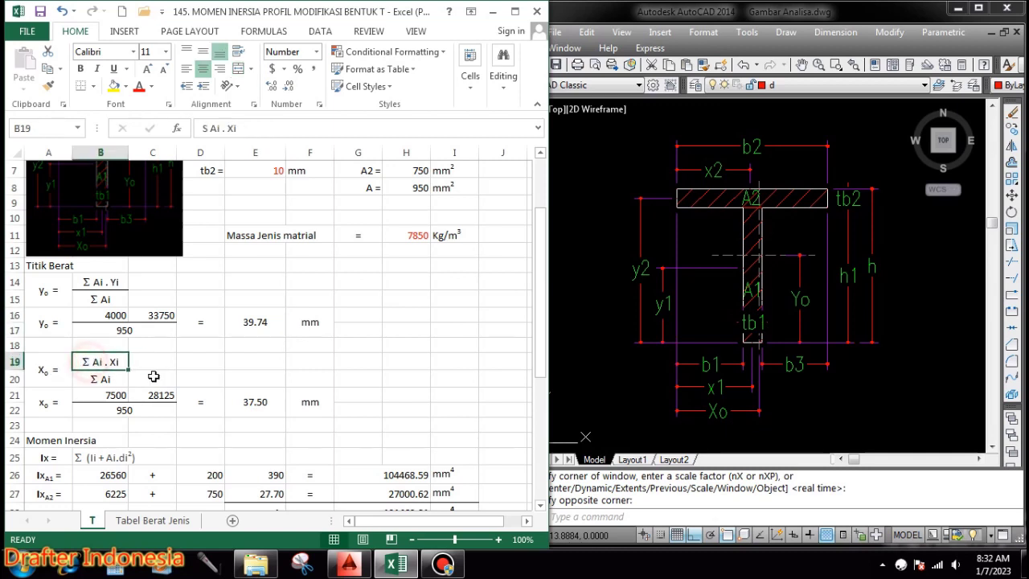
pyautogui.click(114, 381)
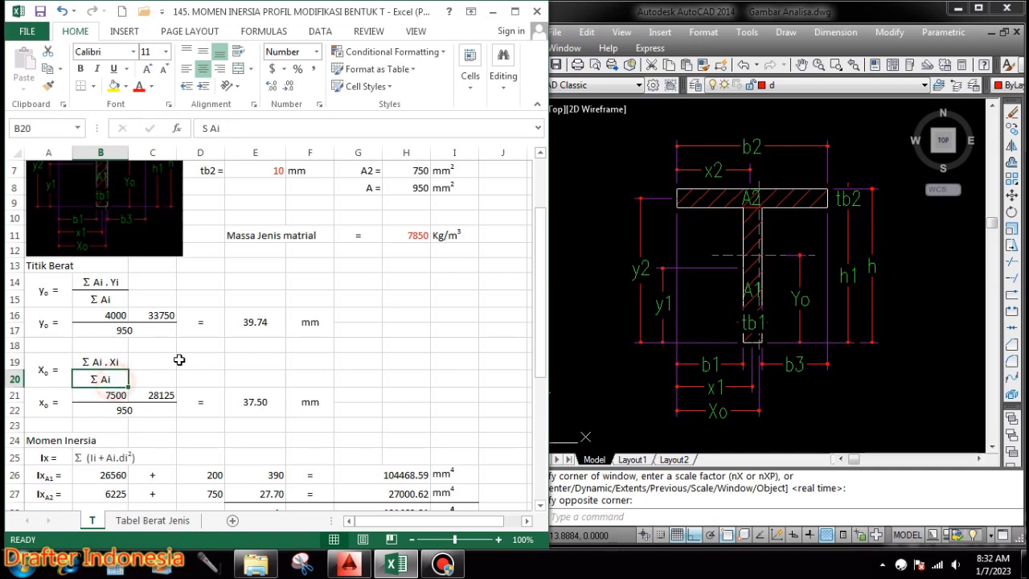
pyautogui.click(93, 363)
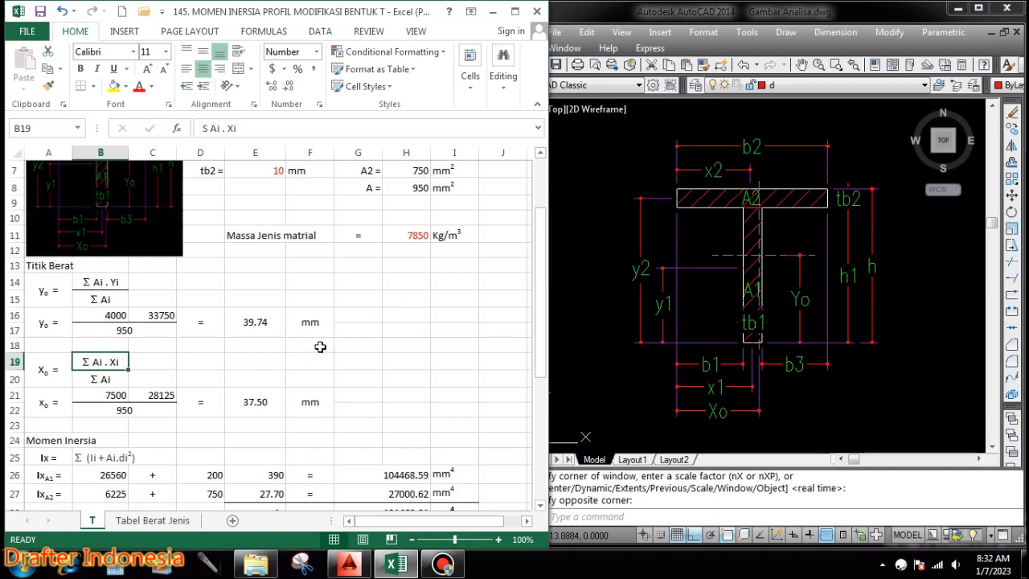
pyautogui.click(110, 381)
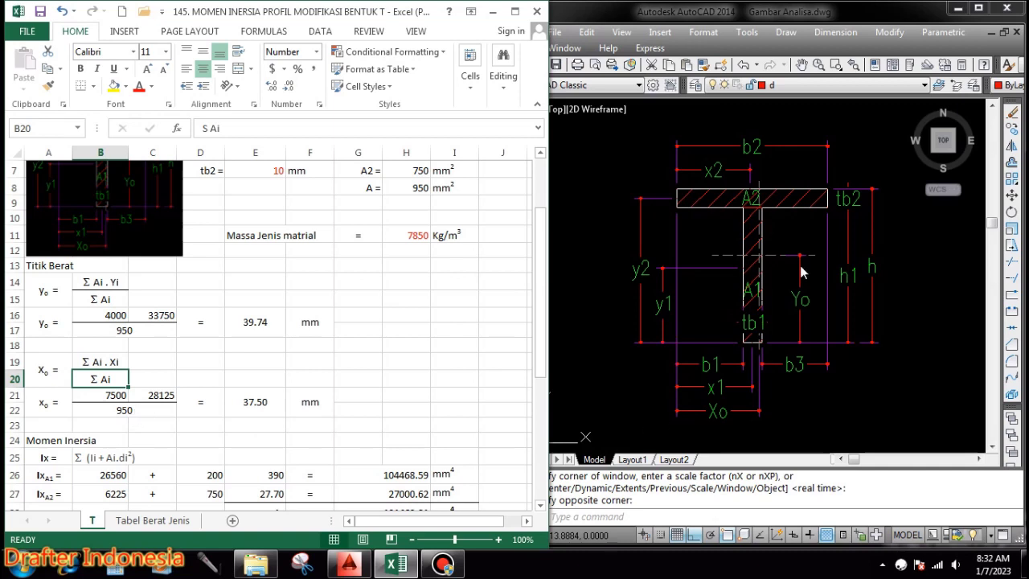
# Inspect the formulas of the two area-times-distance products for xo in B21 and C21 and the cells they reference.
pyautogui.click(104, 393)
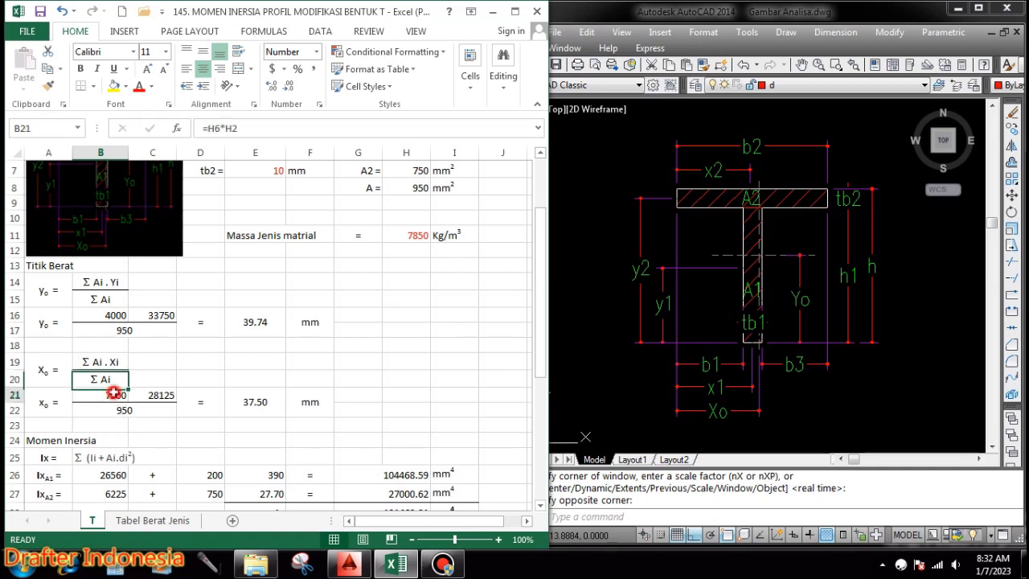
pyautogui.doubleClick(101, 394)
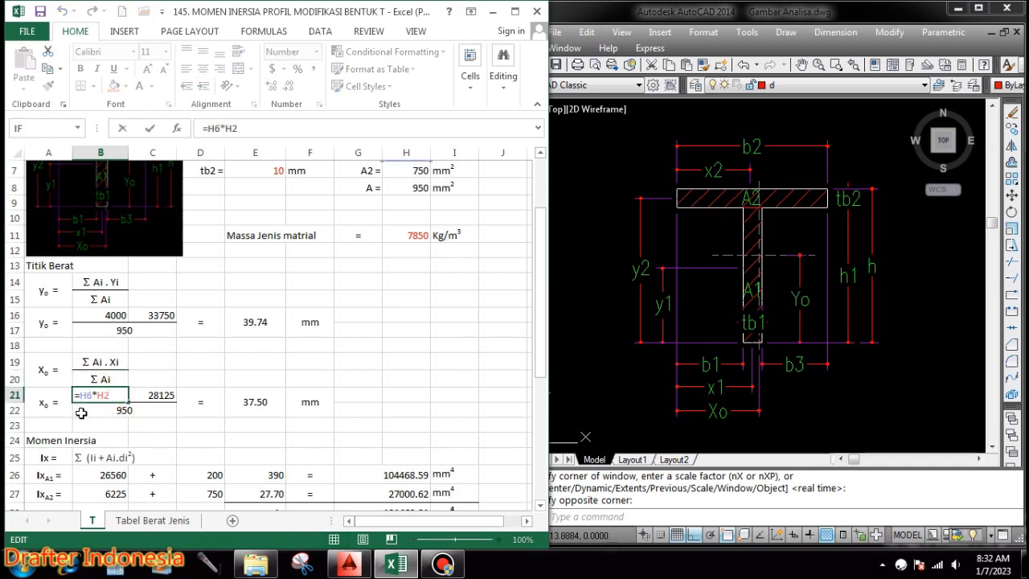
pyautogui.scroll(2, 211, 367)
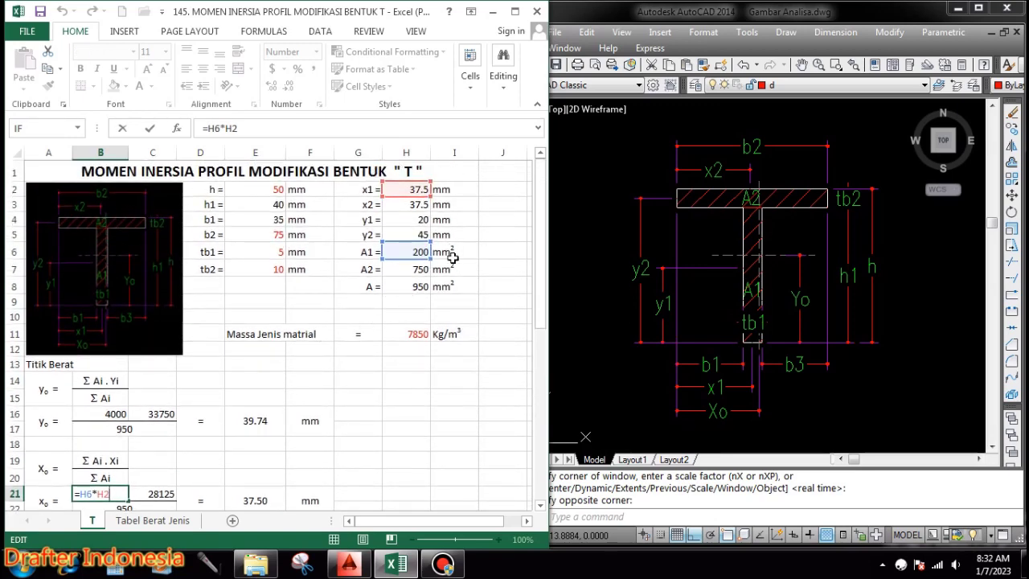
pyautogui.scroll(-1, 455, 255)
pyautogui.press('Return')
pyautogui.doubleClick(161, 442)
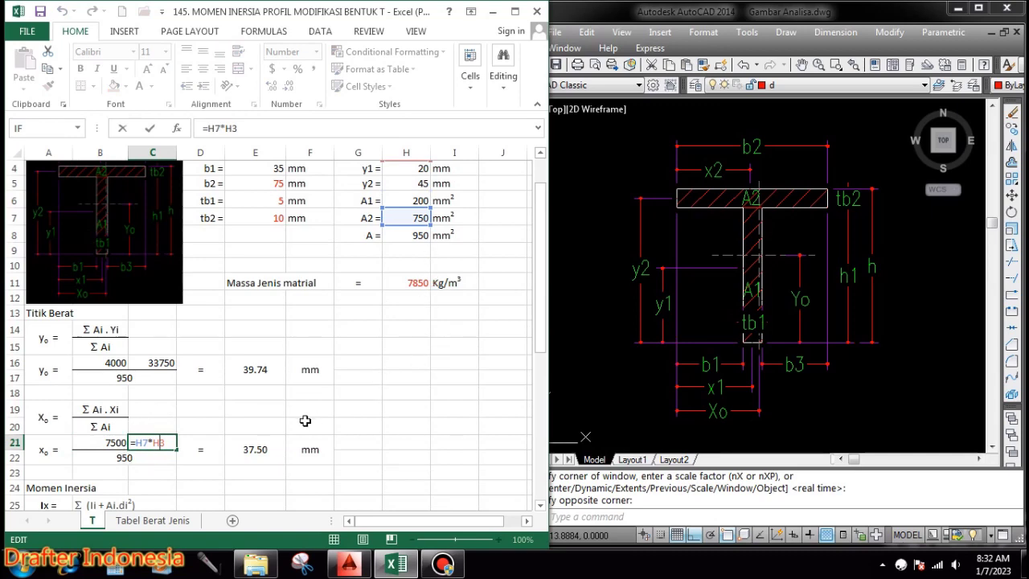
pyautogui.scroll(1, 195, 472)
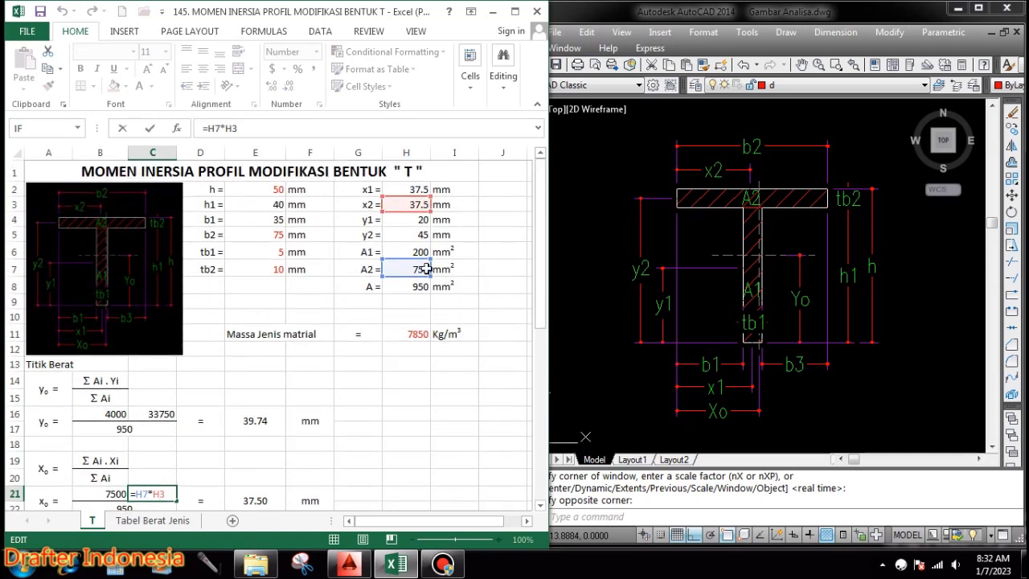
pyautogui.scroll(-2, 333, 372)
pyautogui.hotkey('ctrl', 'Return')
# Inspect the total area formula in B22 and the xo result formula in E21 without changing them.
pyautogui.click(136, 411)
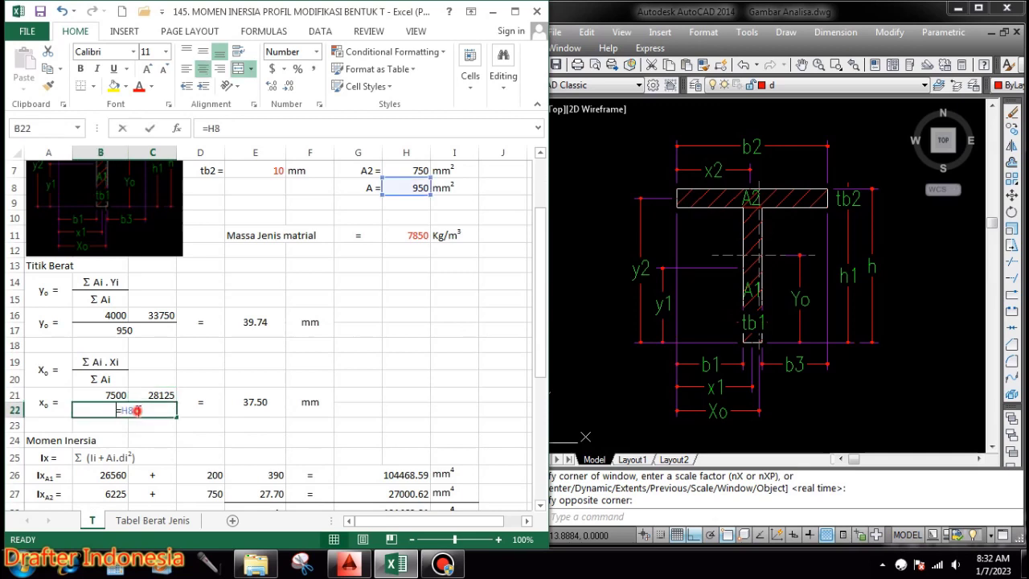
pyautogui.write('=H8')
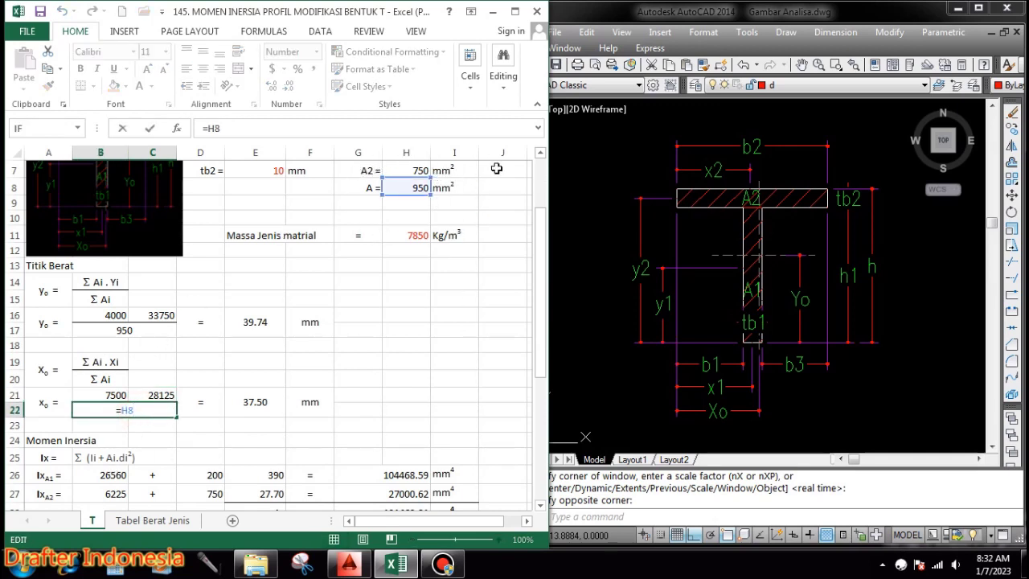
pyautogui.hotkey('ctrl', 'Return')
pyautogui.doubleClick(255, 401)
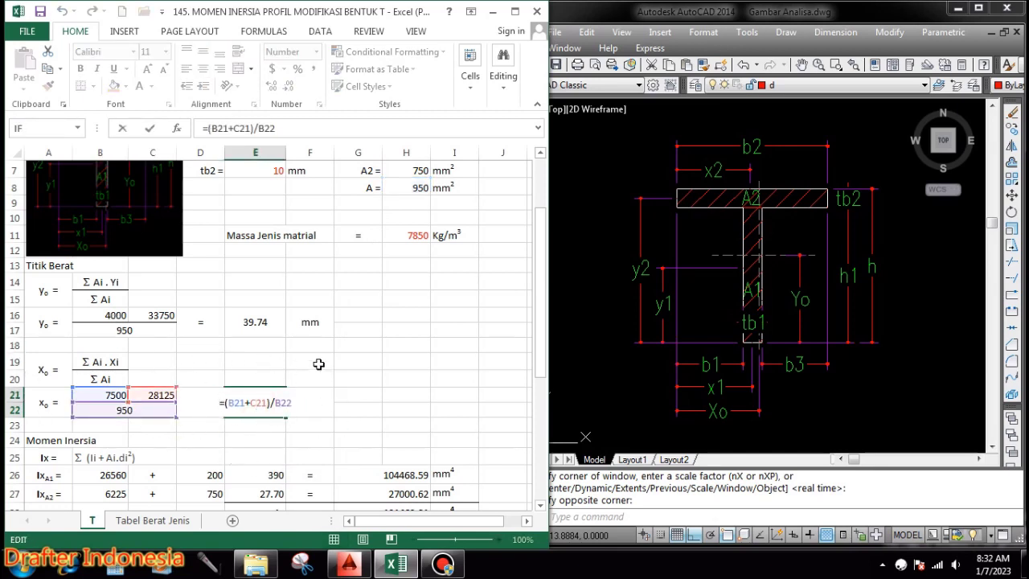
pyautogui.press('Escape')
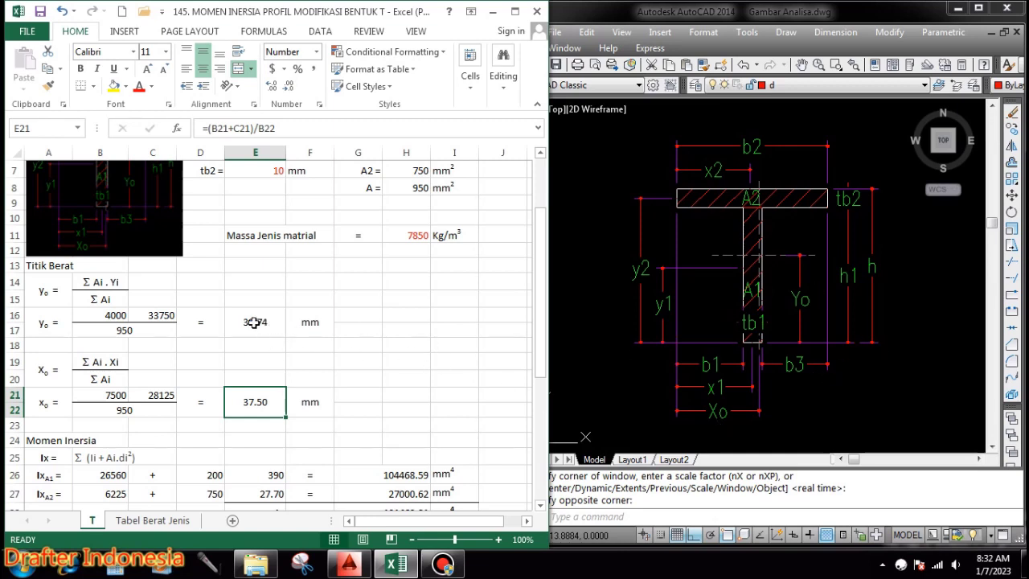
pyautogui.click(395, 379)
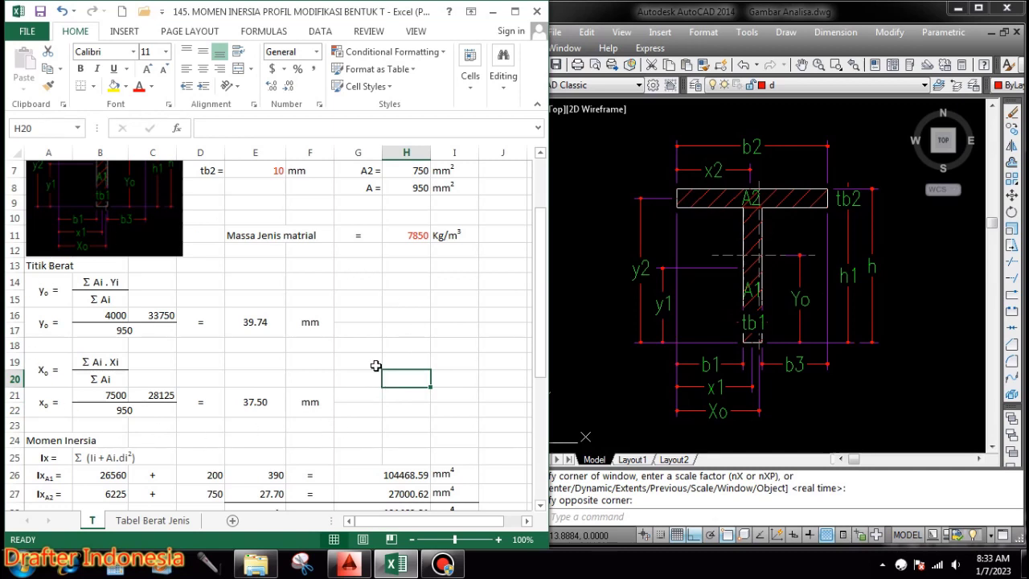
# Test the flange thickness tb2 at 20 mm in E7, and restore it to 10 mm.
pyautogui.scroll(2, 376, 366)
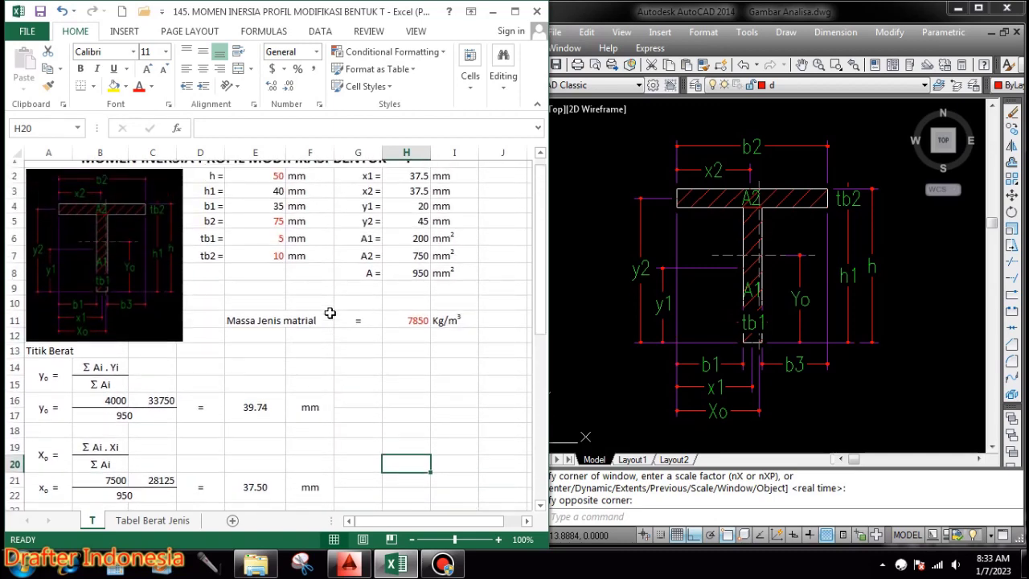
pyautogui.scroll(-1, 330, 312)
pyautogui.click(267, 219)
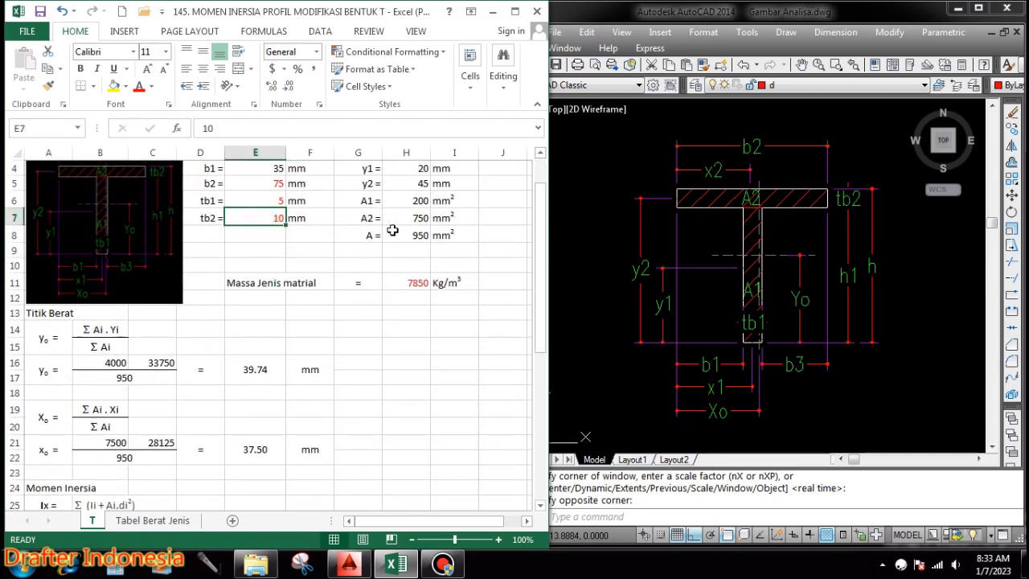
pyautogui.write('20')
pyautogui.press('Return')
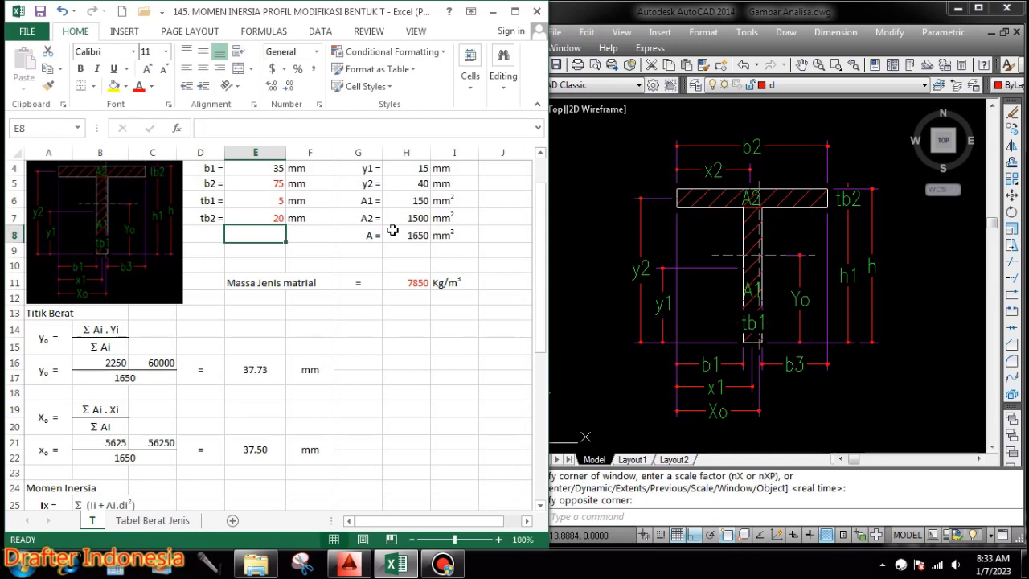
pyautogui.press('Up')
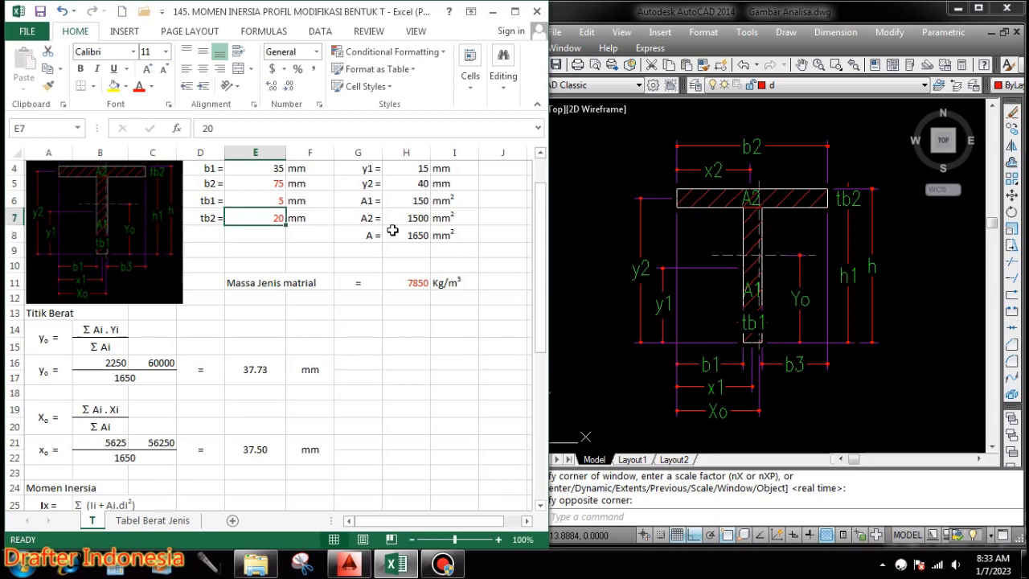
pyautogui.write('10')
pyautogui.press('Return')
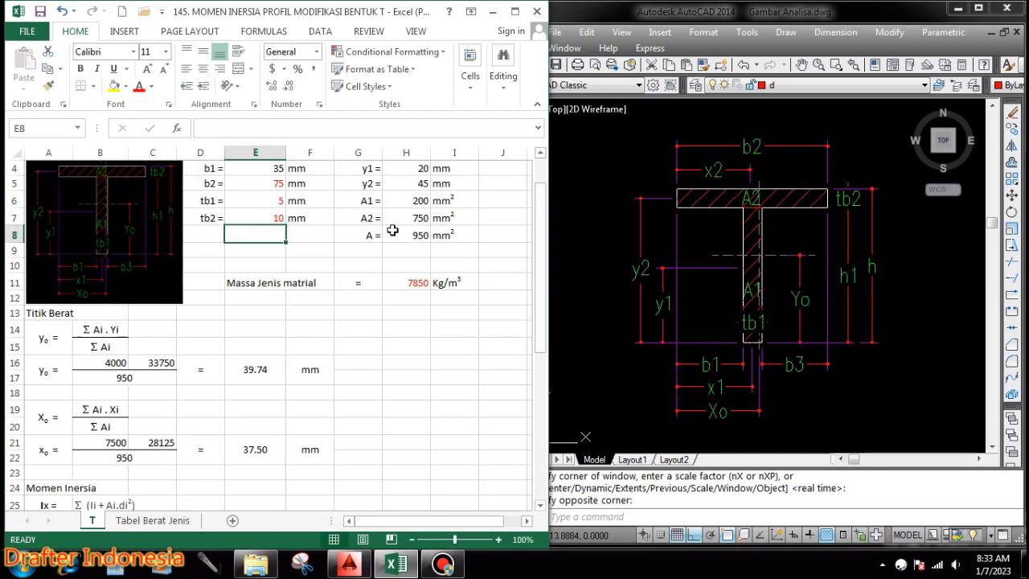
# Set the web thickness tb1 to 15 mm and review the recalculated centroid and moment of inertia results.
pyautogui.press('Up')
pyautogui.press('Up')
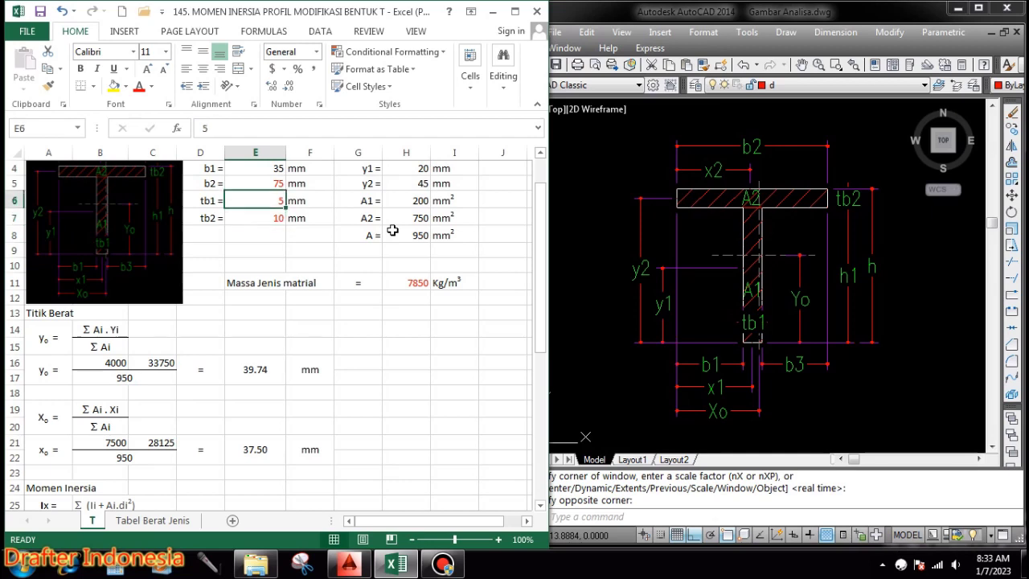
pyautogui.write('15')
pyautogui.press('Return')
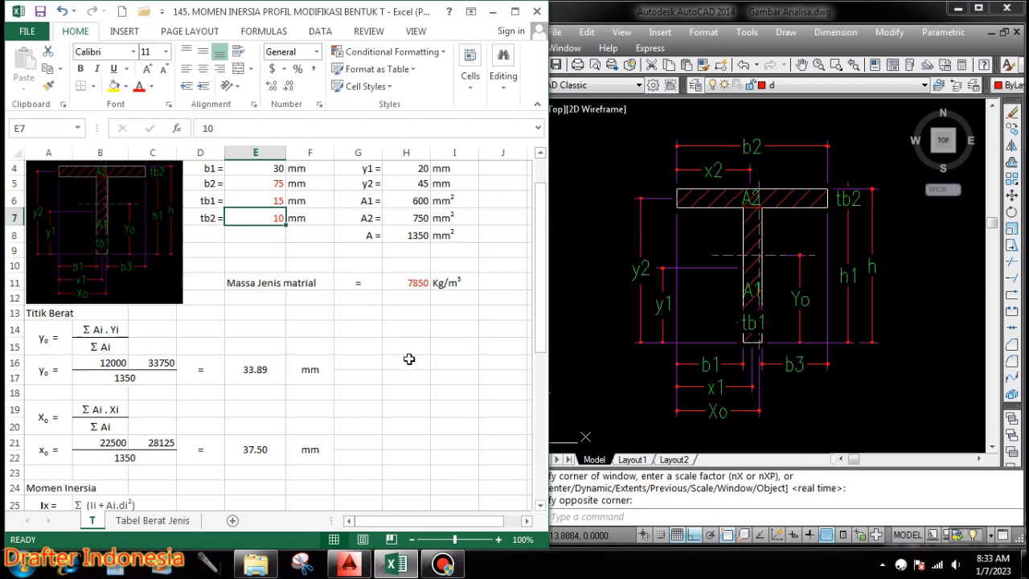
pyautogui.scroll(-4, 409, 359)
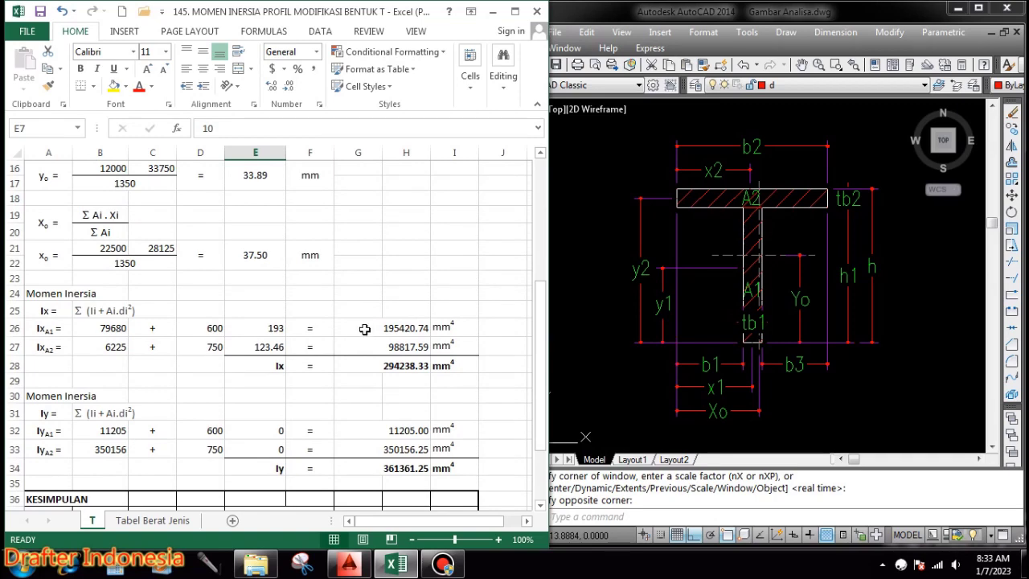
pyautogui.scroll(3, 364, 329)
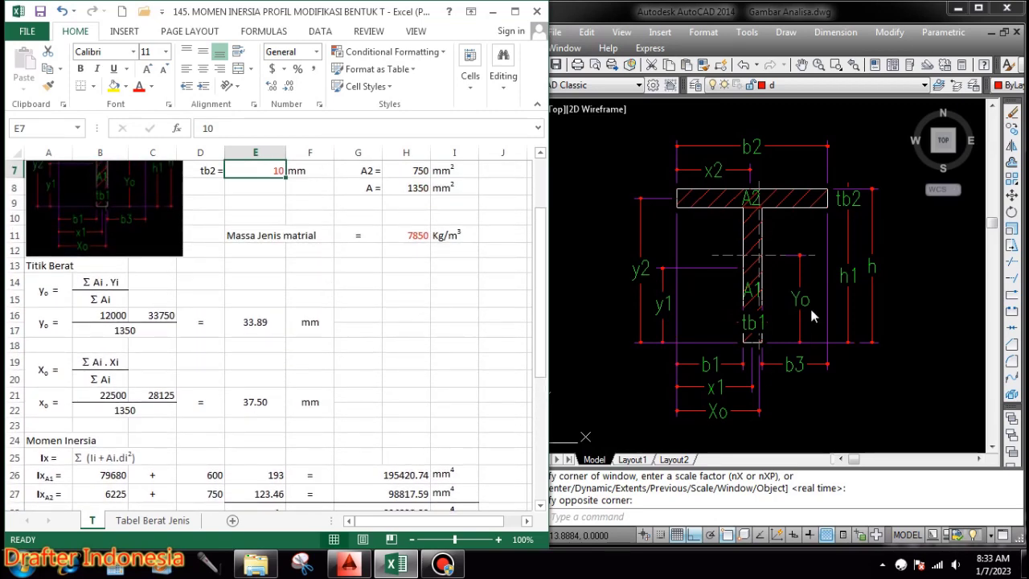
pyautogui.scroll(-2, 452, 354)
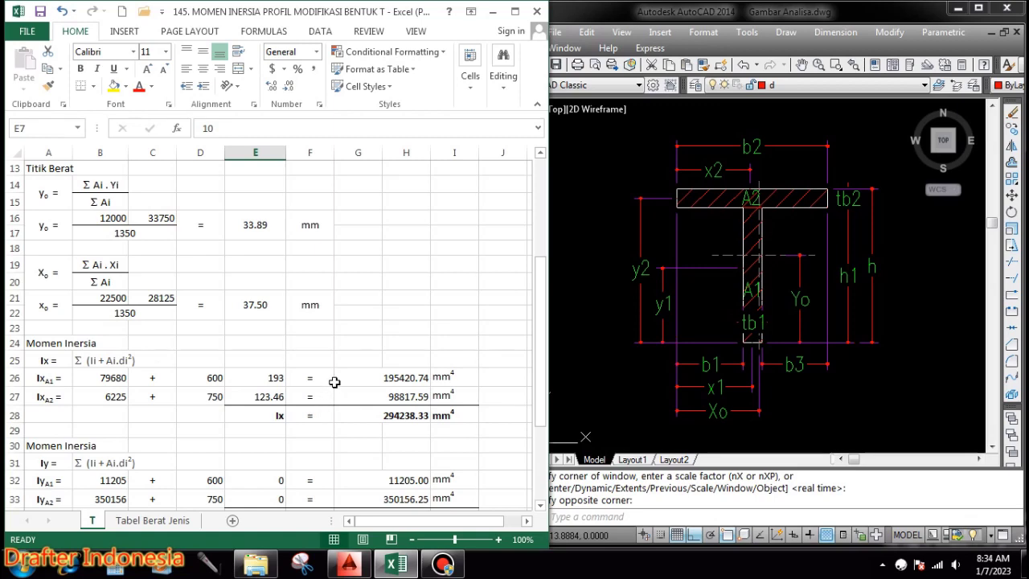
pyautogui.scroll(1, 313, 375)
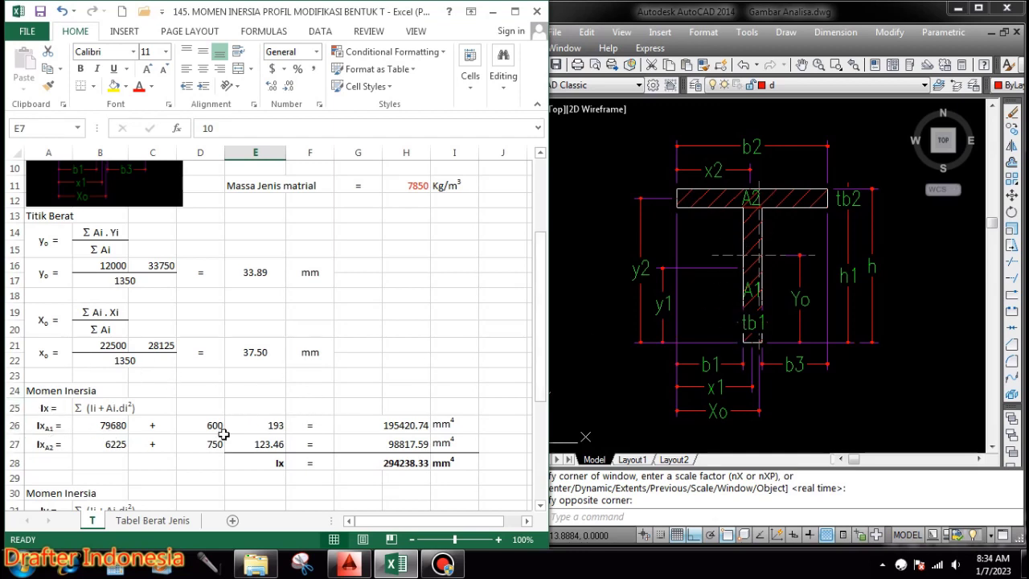
# Inspect the IxA1 own-inertia formula in B26 and the A1 area reference in D26, tracing both to the dimension cells.
pyautogui.doubleClick(110, 425)
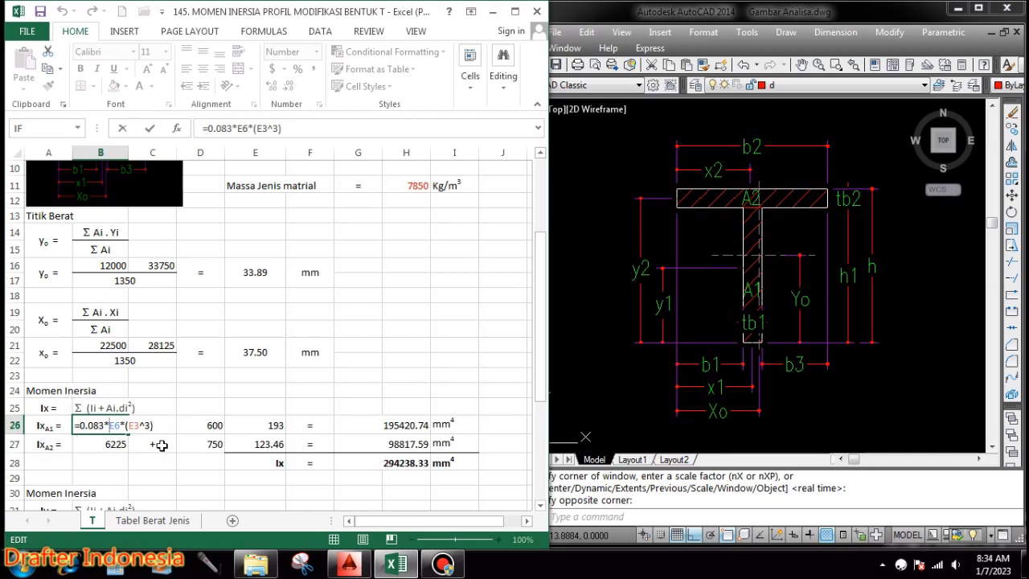
pyautogui.scroll(3, 239, 423)
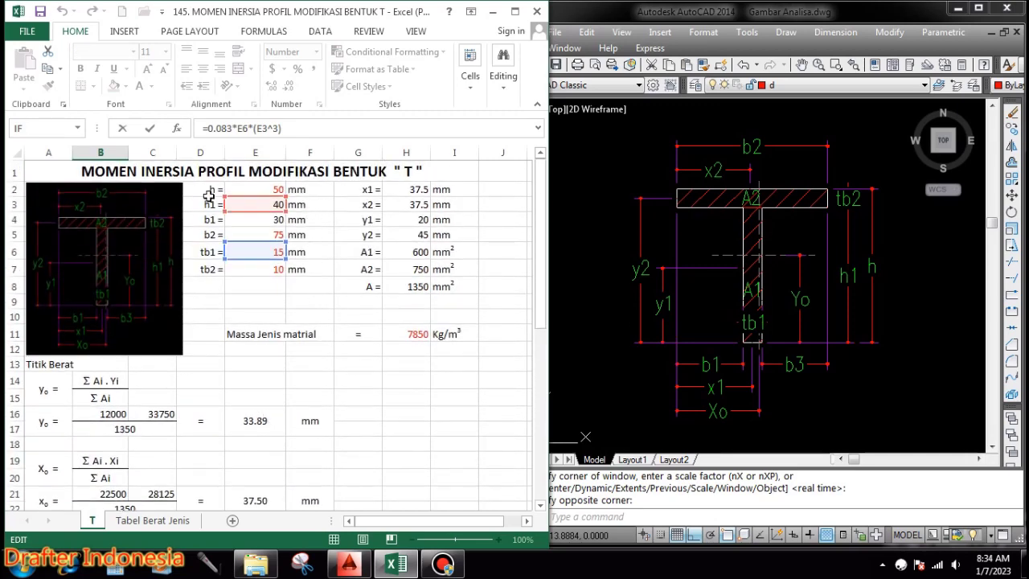
pyautogui.scroll(-4, 302, 259)
pyautogui.press('Return')
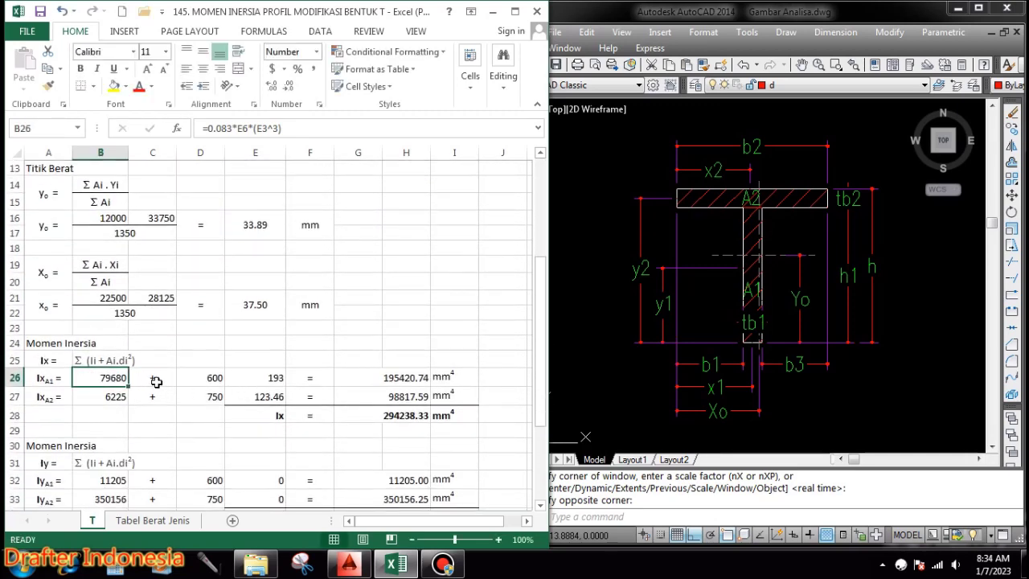
pyautogui.click(214, 378)
pyautogui.write('=H6')
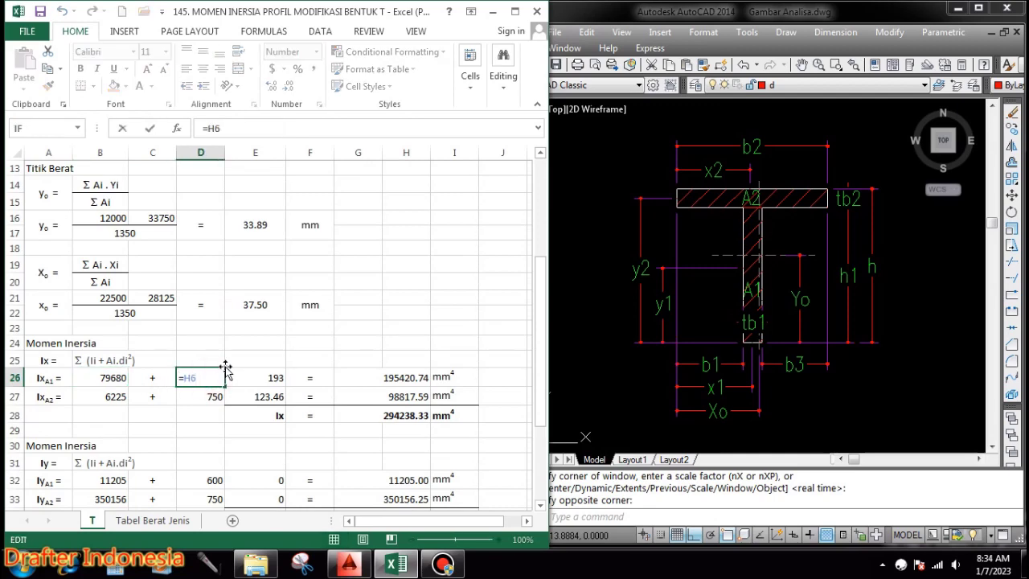
pyautogui.scroll(4, 387, 279)
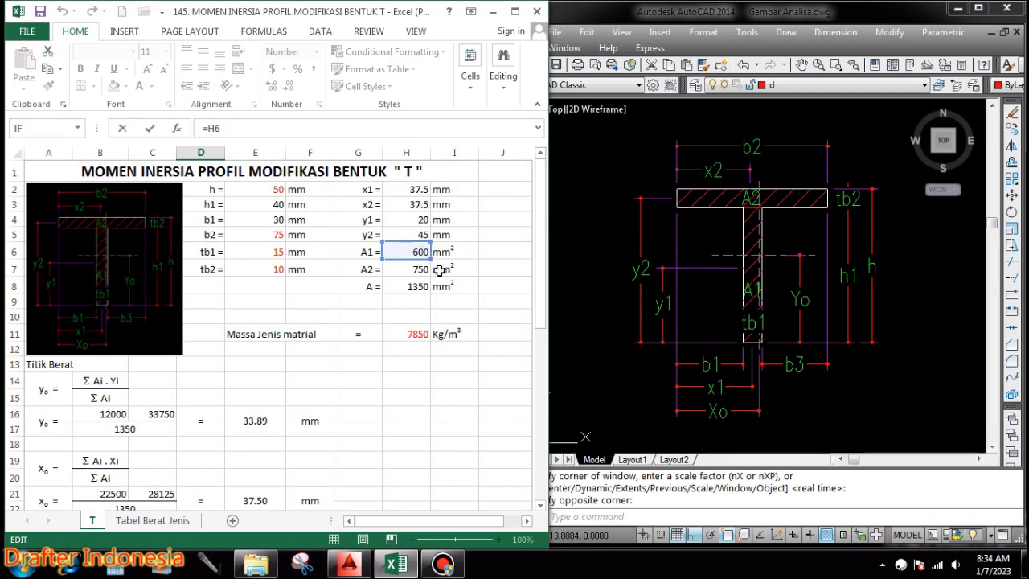
pyautogui.scroll(-3, 420, 308)
pyautogui.hotkey('ctrl', 'Return')
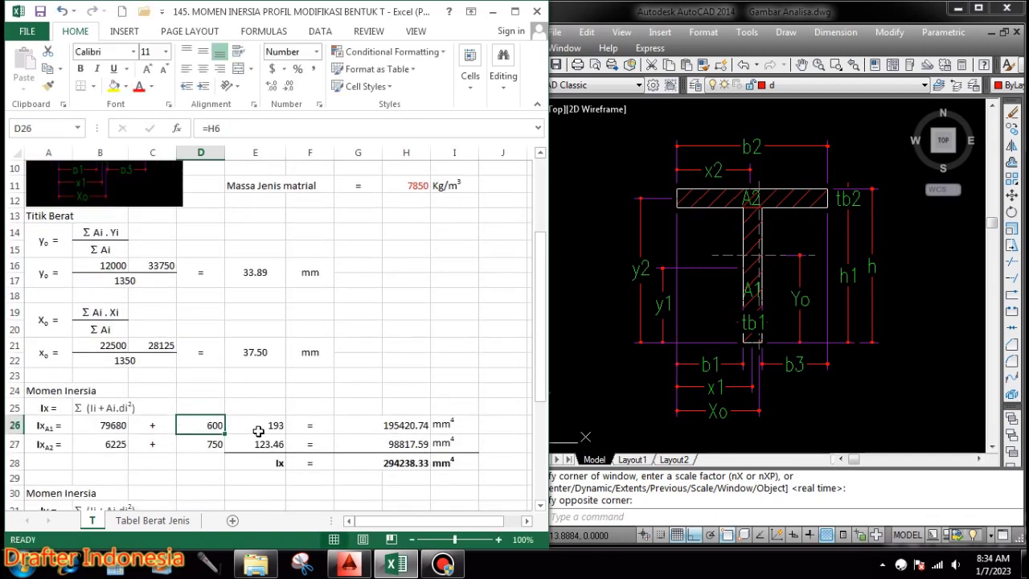
# Inspect the squared centroid distance formula in E26 and the combined IxA1 result formula in G26 without changing them.
pyautogui.doubleClick(264, 426)
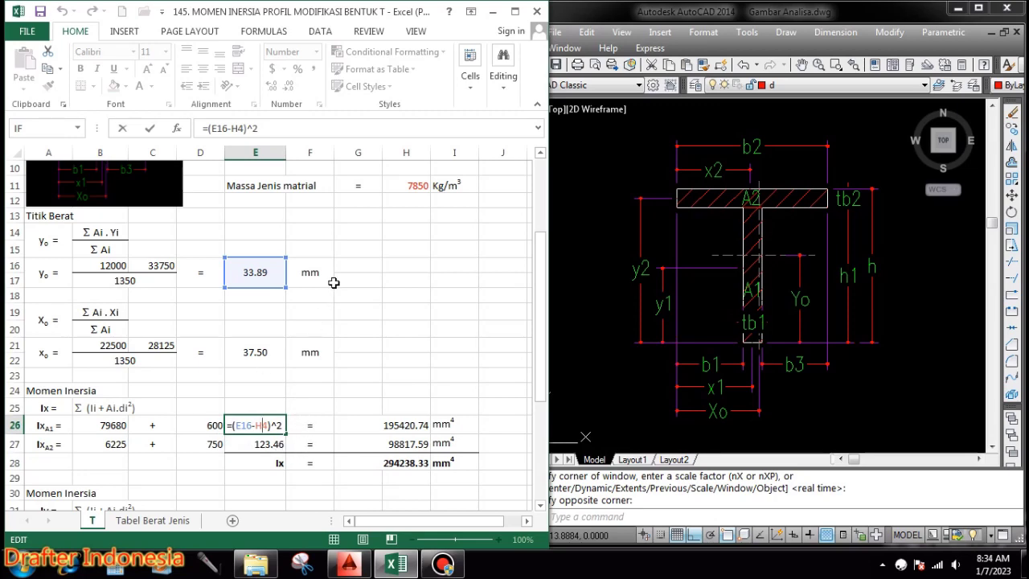
pyautogui.scroll(3, 196, 273)
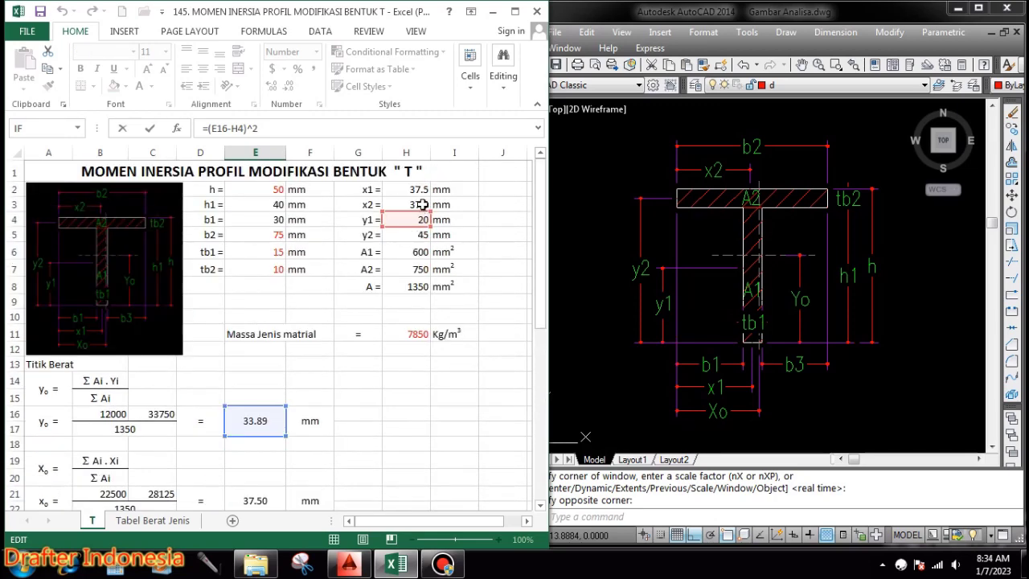
pyautogui.scroll(-2, 365, 278)
pyautogui.scroll(-2, 364, 281)
pyautogui.hotkey('ctrl', 'Return')
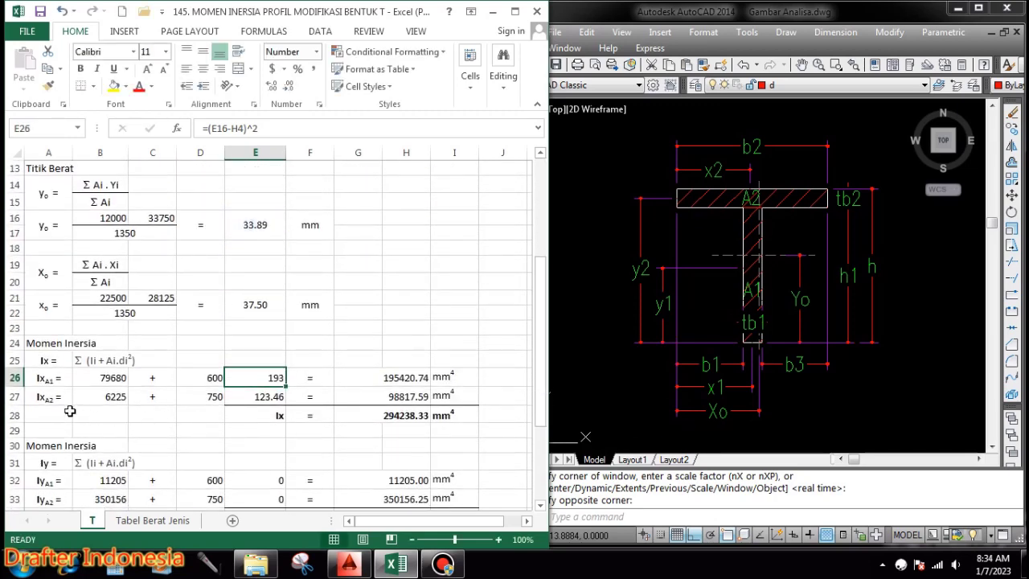
pyautogui.doubleClick(393, 377)
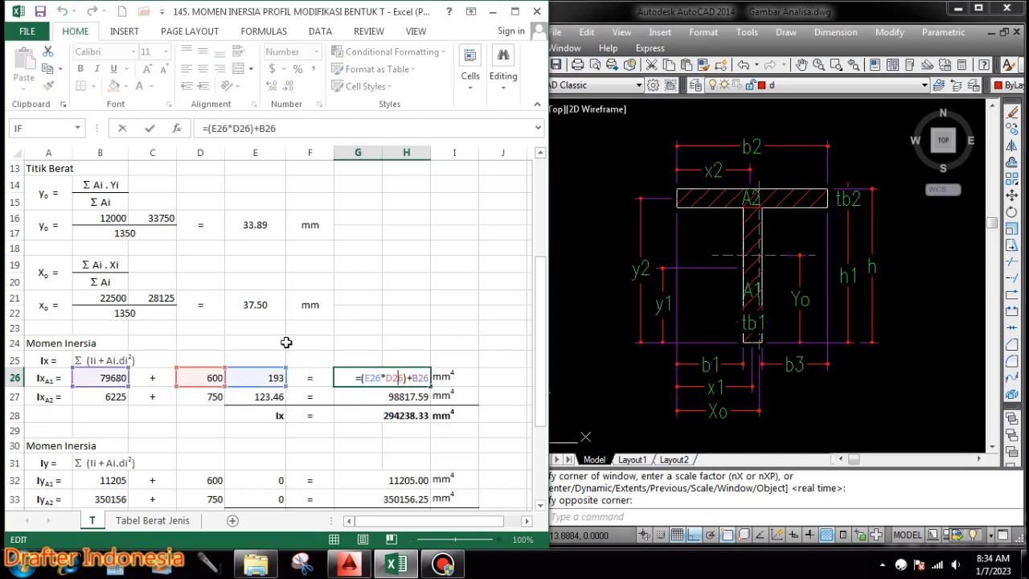
pyautogui.hotkey('ctrl', 'Return')
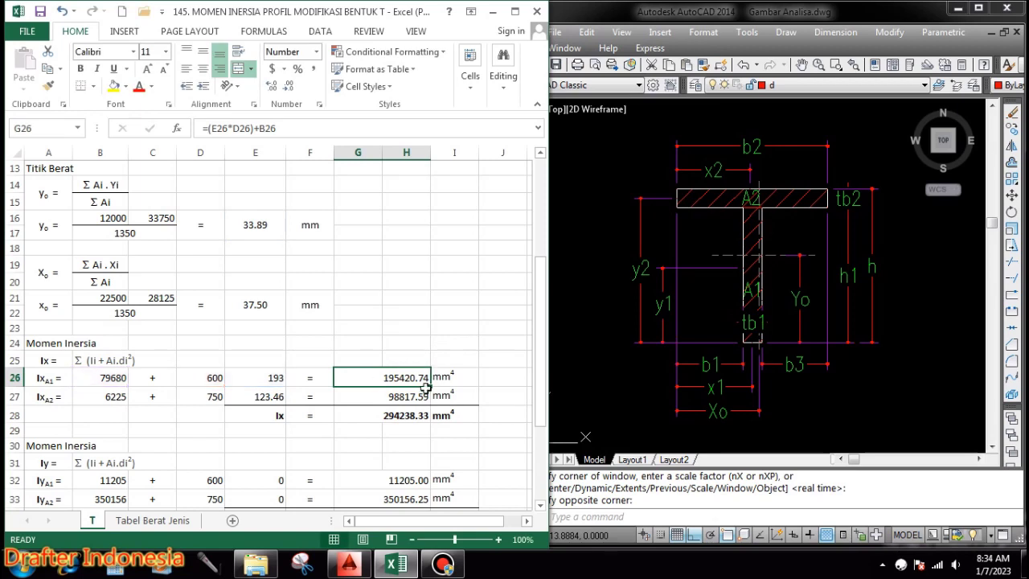
# Apply the comma number style to the Ix results in G26:H28 and to the IxA1 and IxA2 terms in B26:E27.
pyautogui.moveTo(419, 377); pyautogui.dragTo(409, 415)
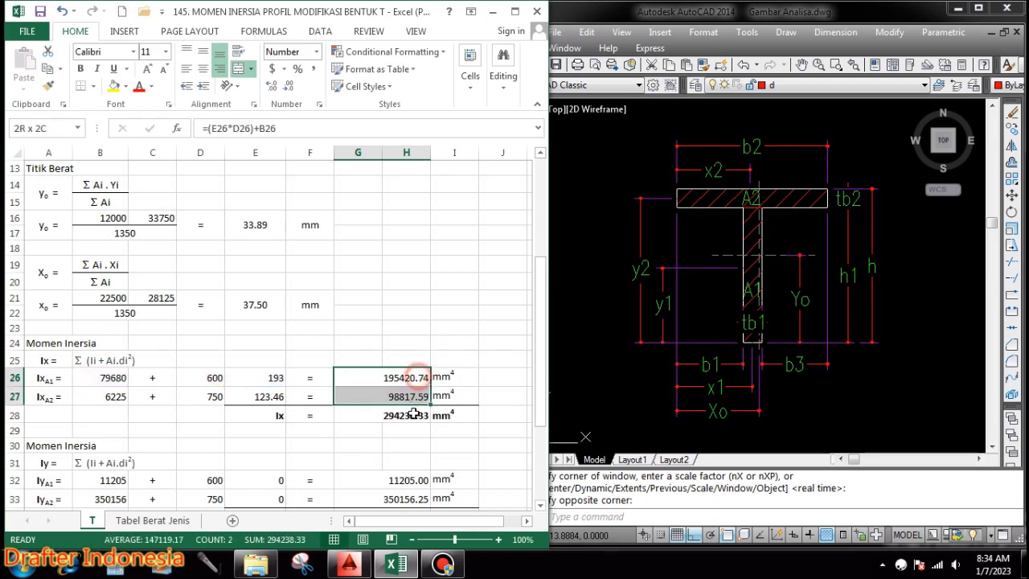
pyautogui.click(313, 69)
pyautogui.click(465, 343)
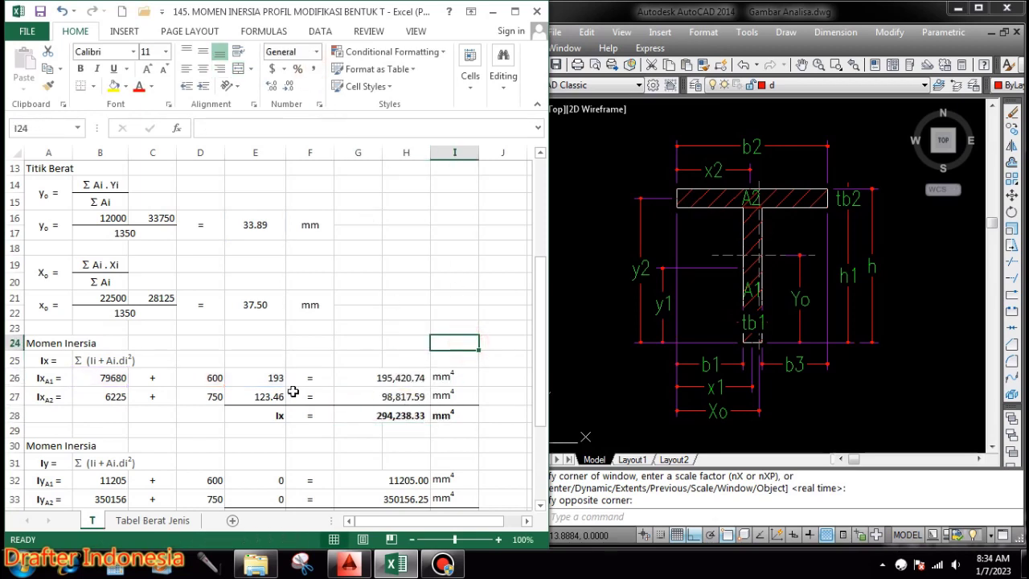
pyautogui.moveTo(117, 377); pyautogui.dragTo(273, 398)
pyautogui.click(312, 70)
pyautogui.click(142, 426)
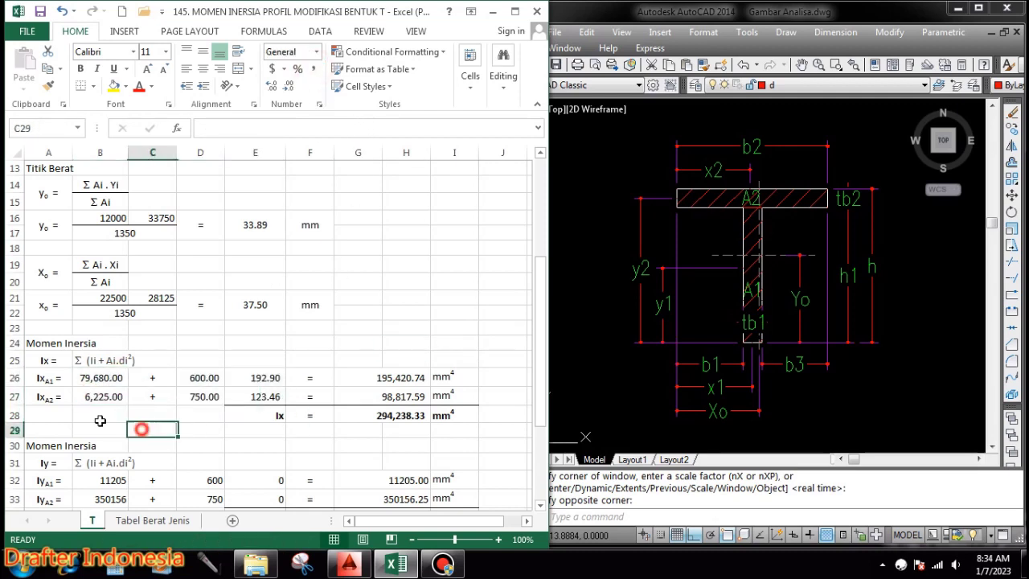
# Inspect the IxA2 own-inertia formula in B27 and the A2 area reference in D27, tracing both to the dimension cells.
pyautogui.click(98, 393)
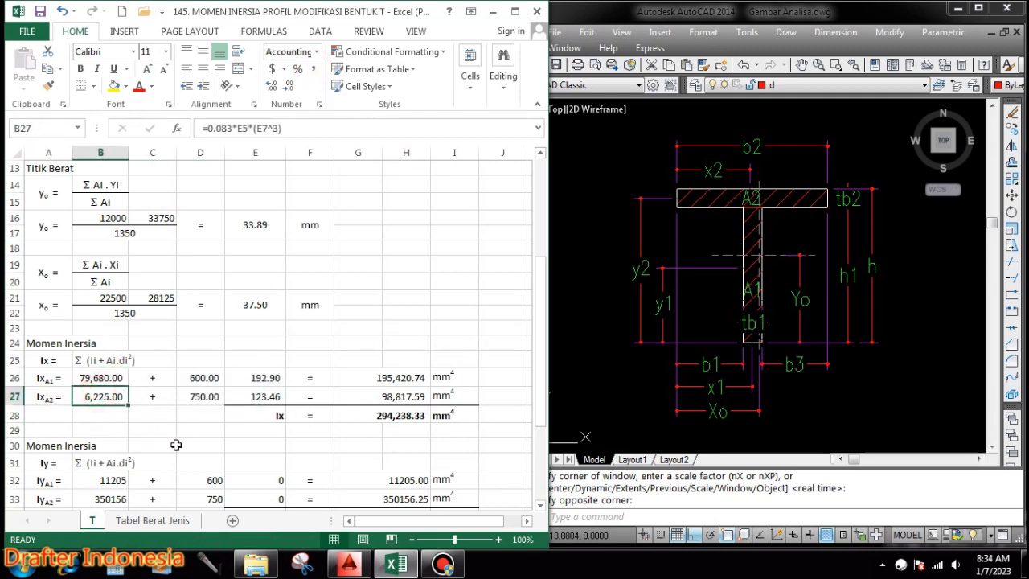
pyautogui.doubleClick(116, 393)
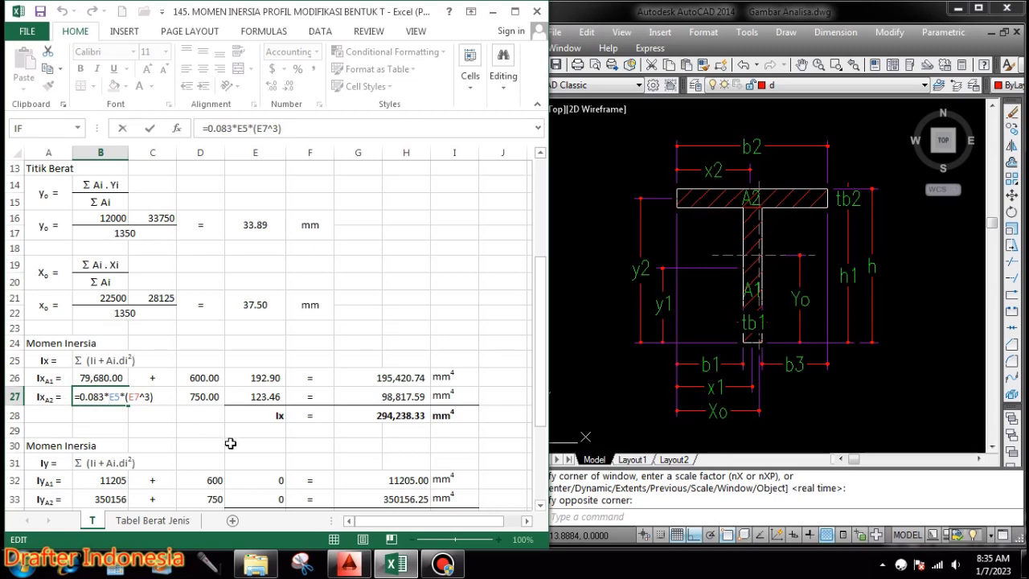
pyautogui.scroll(4, 230, 443)
pyautogui.scroll(-4, 296, 310)
pyautogui.press('Return')
pyautogui.click(199, 394)
pyautogui.write('=H7')
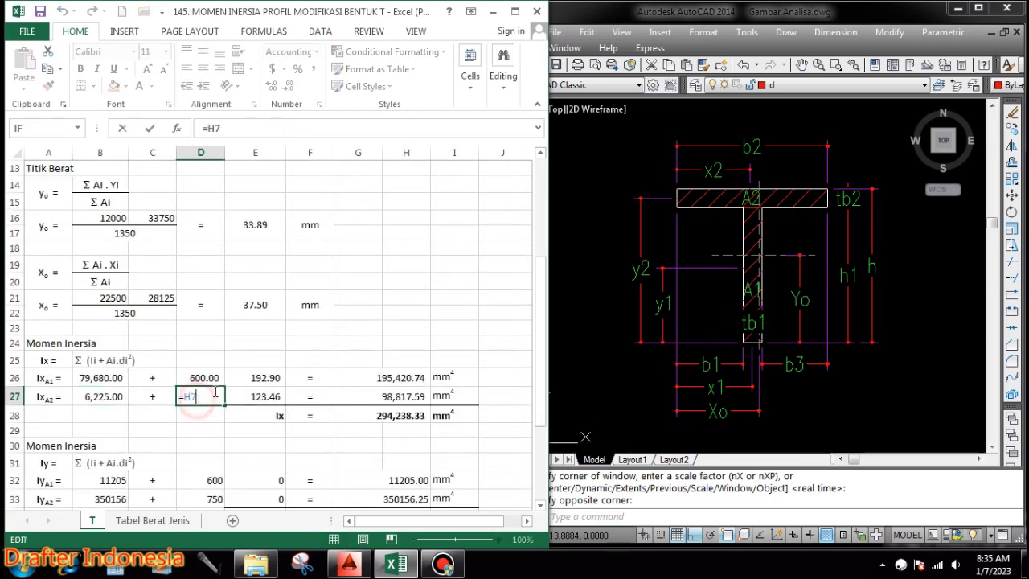
pyautogui.scroll(4, 213, 394)
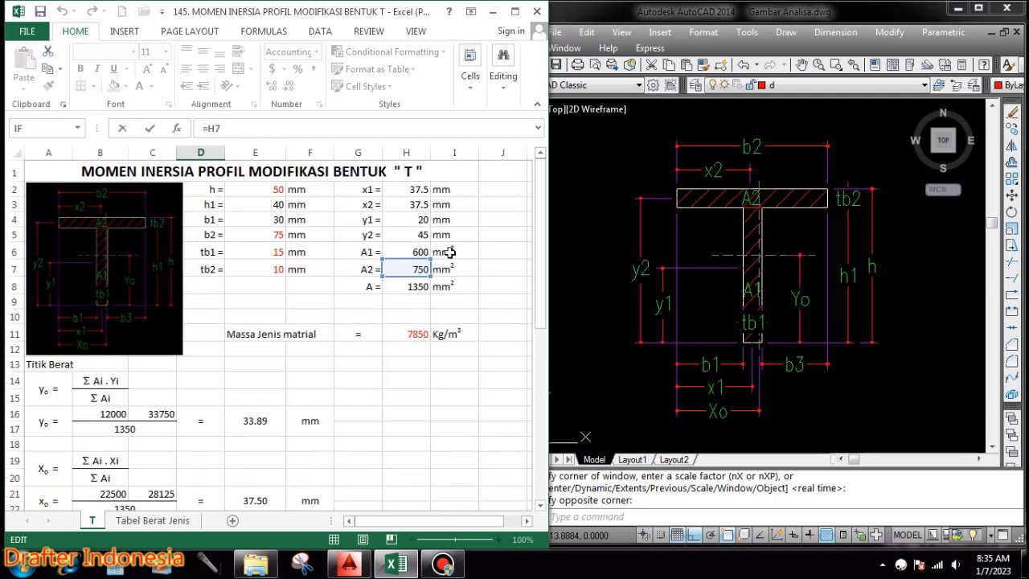
pyautogui.scroll(-4, 409, 305)
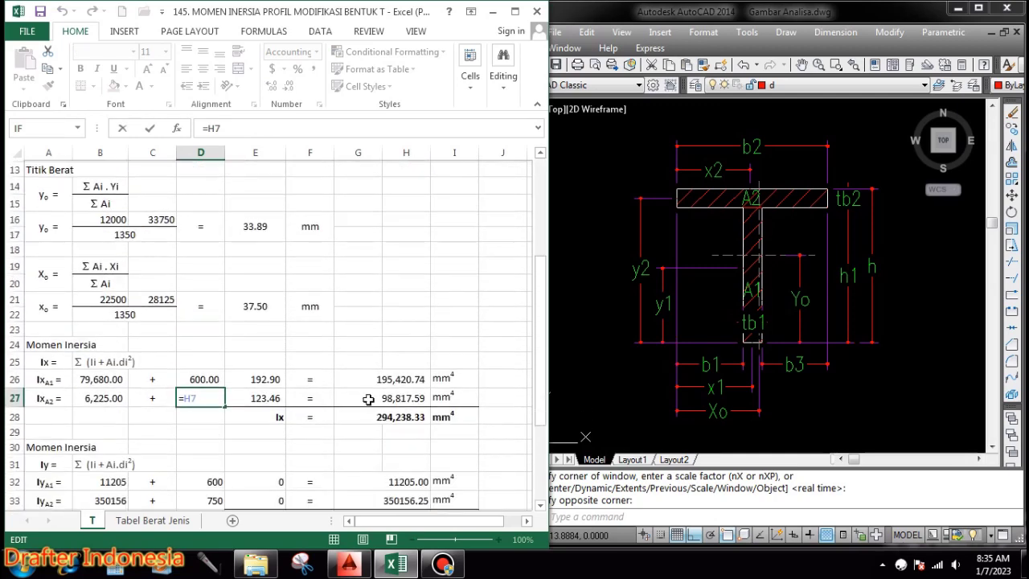
# Inspect the squared centroid distance formula in E27 and the combined IxA2 result formula in G27 without changing them.
pyautogui.click(259, 393)
pyautogui.doubleClick(266, 396)
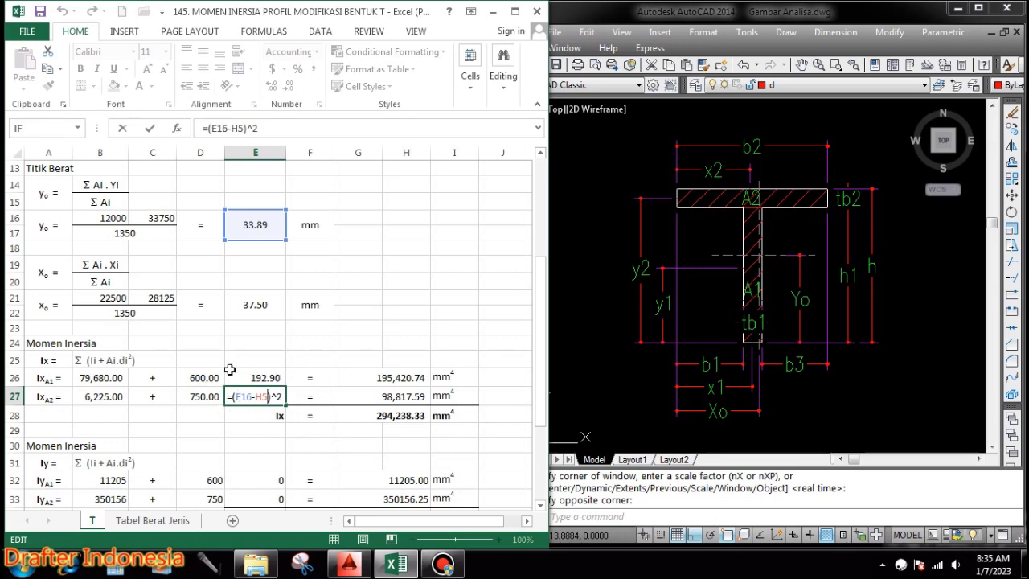
pyautogui.scroll(3, 193, 356)
pyautogui.scroll(1, 194, 356)
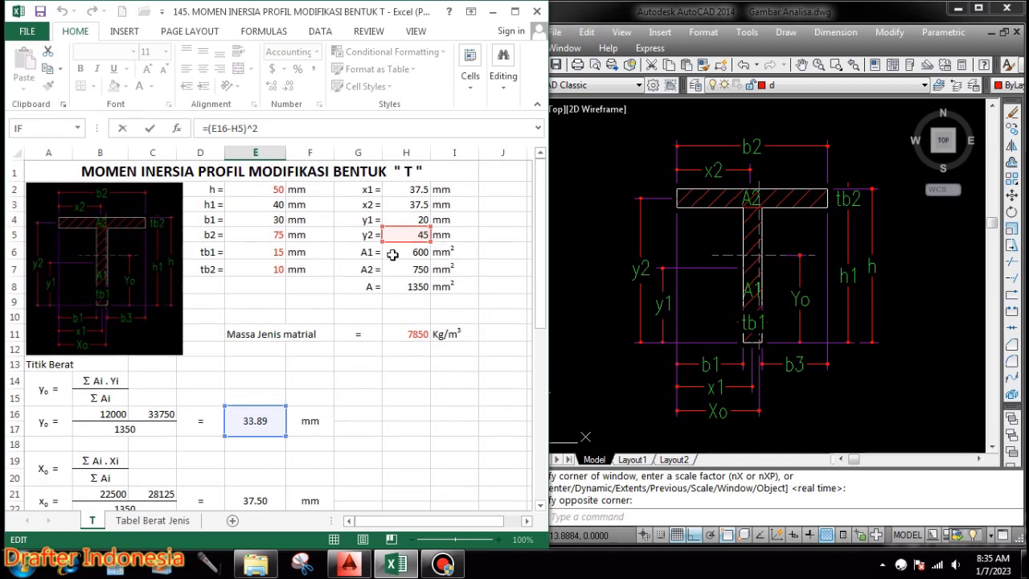
pyautogui.scroll(-4, 392, 256)
pyautogui.hotkey('ctrl', 'Return')
pyautogui.doubleClick(402, 397)
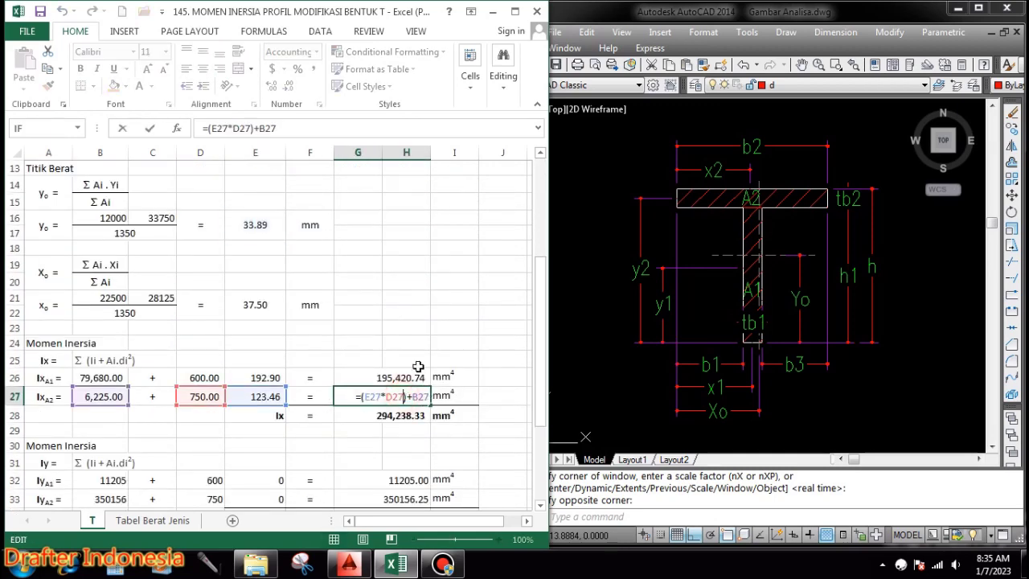
pyautogui.hotkey('ctrl', 'Return')
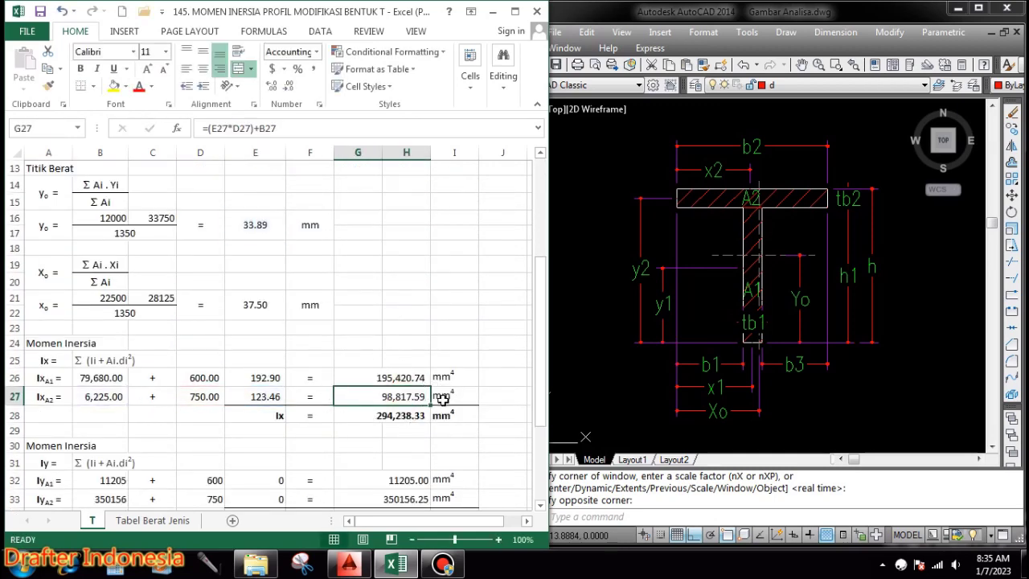
# Inspect the total Ix sum formula in G28 and the range it adds up, leaving it unchanged.
pyautogui.doubleClick(402, 415)
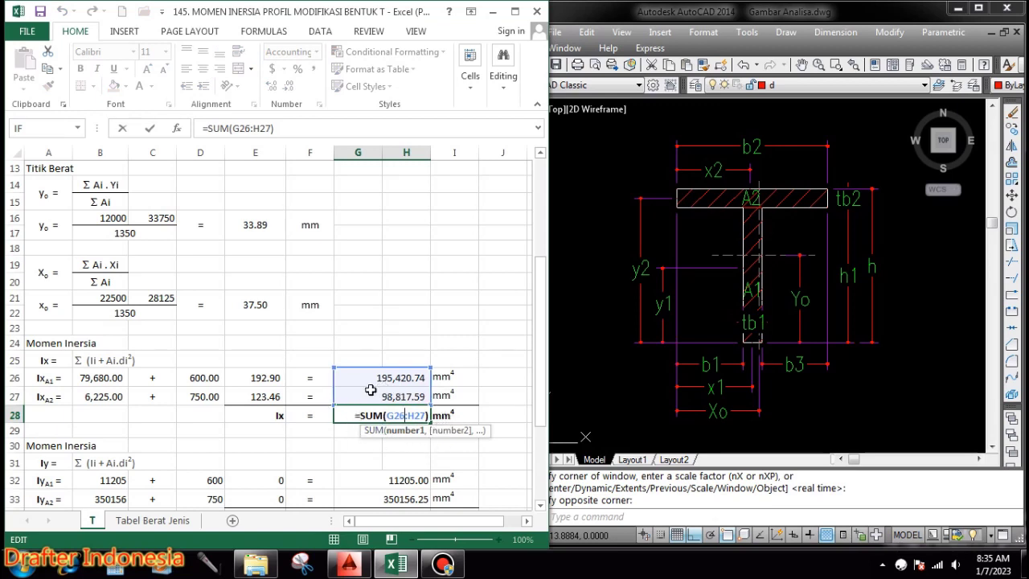
pyautogui.hotkey('ctrl', 'Return')
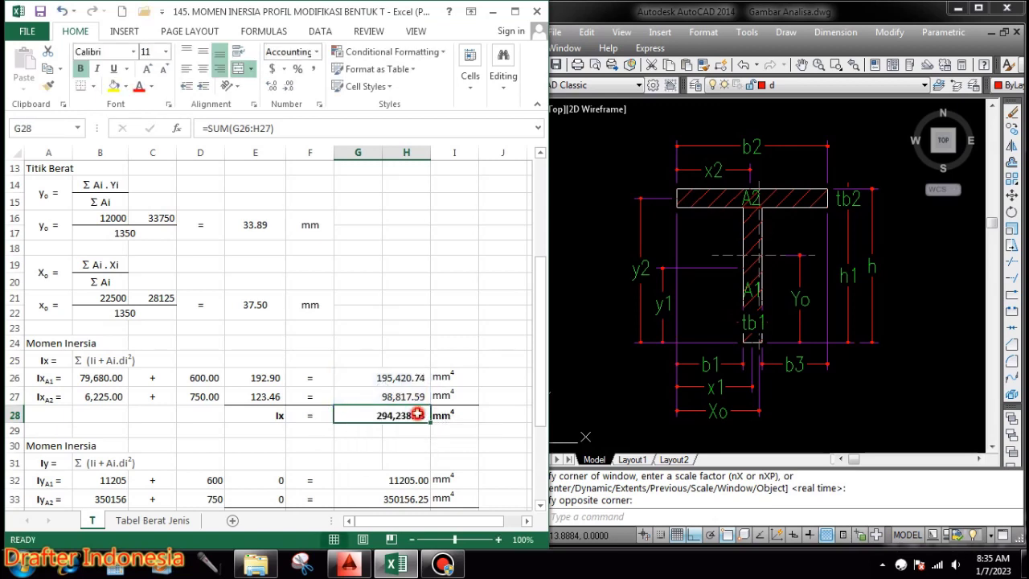
pyautogui.doubleClick(418, 413)
pyautogui.hotkey('ctrl', 'Return')
# Review the Iy section and inspect the IyA1 own-inertia formula in B32 without changing it.
pyautogui.scroll(-2, 339, 378)
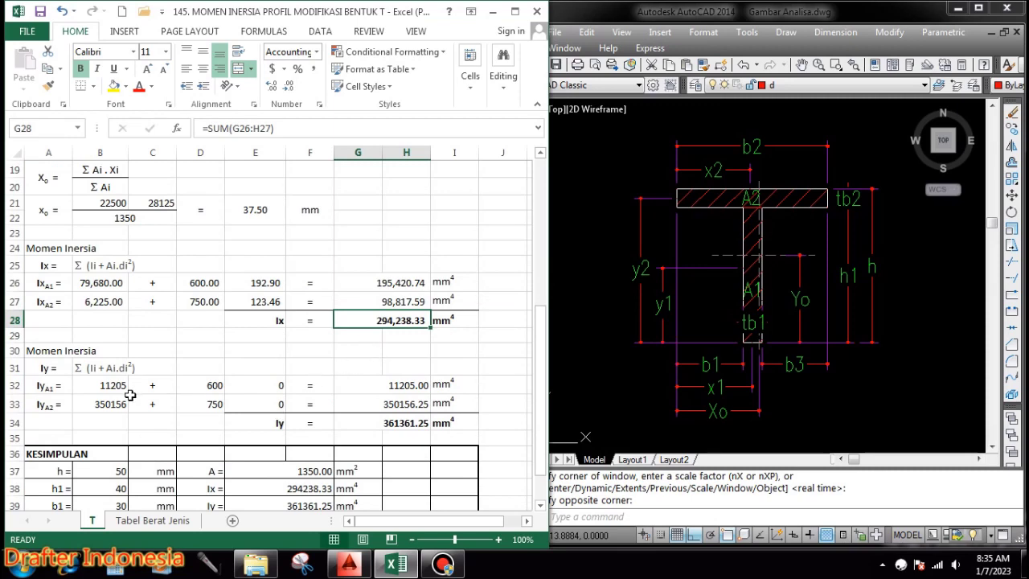
pyautogui.scroll(-1, 139, 396)
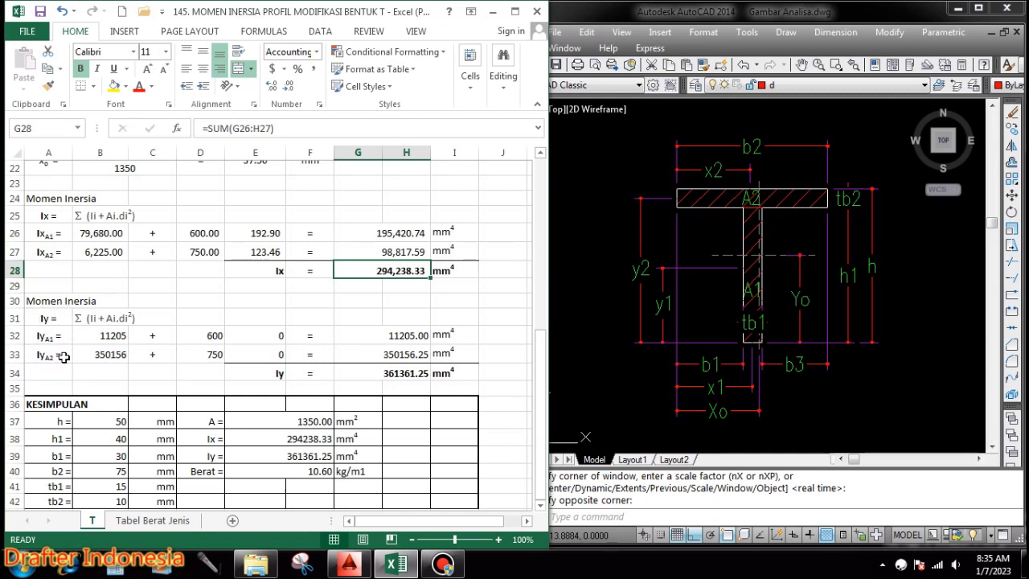
pyautogui.doubleClick(107, 336)
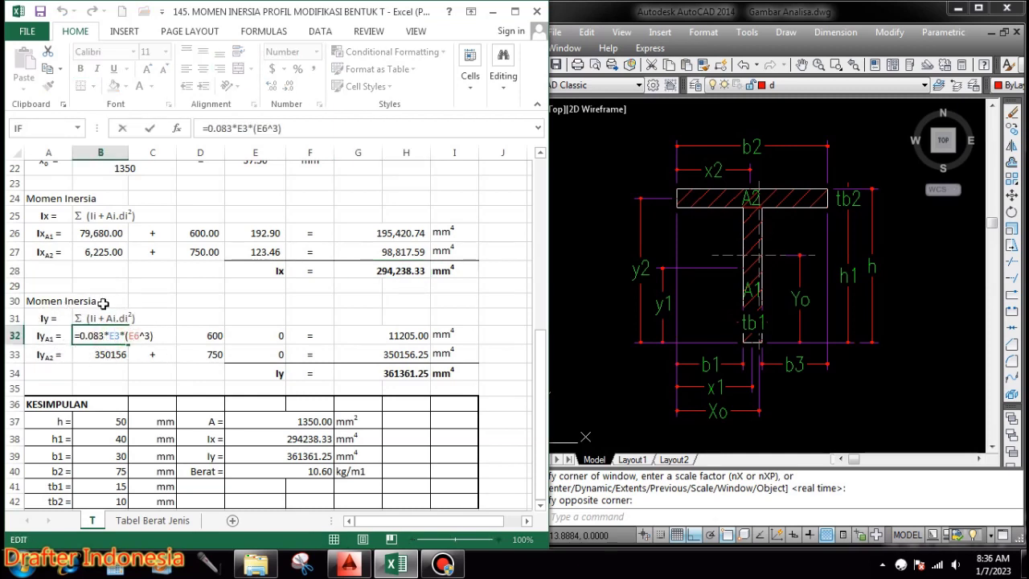
pyautogui.scroll(7, 178, 349)
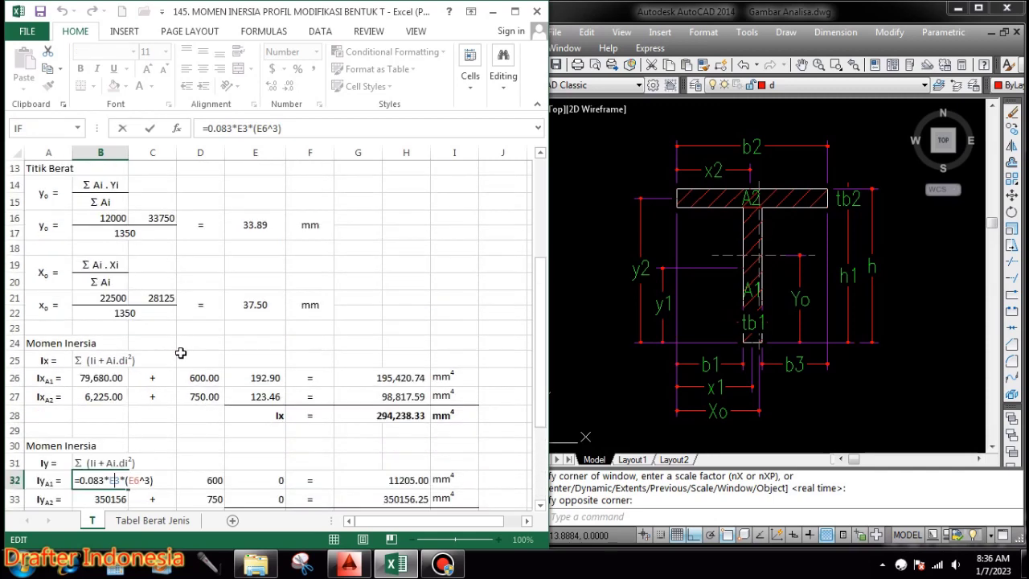
pyautogui.scroll(-5, 259, 264)
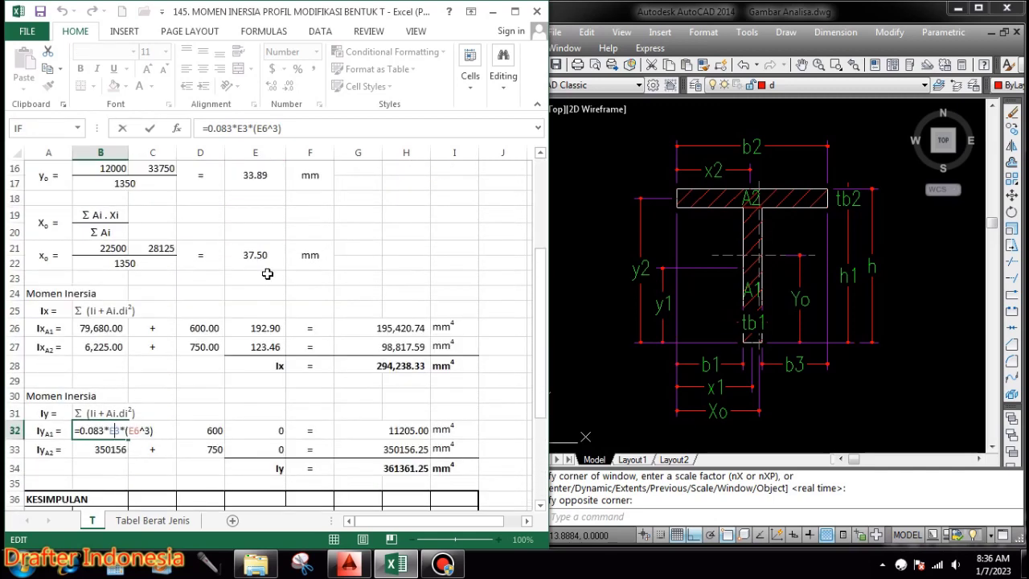
pyautogui.hotkey('ctrl', 'Return')
# Inspect the area reference in D32 for IyA1 and trace it to the A1 area cell H6.
pyautogui.click(207, 435)
pyautogui.write('=H6')
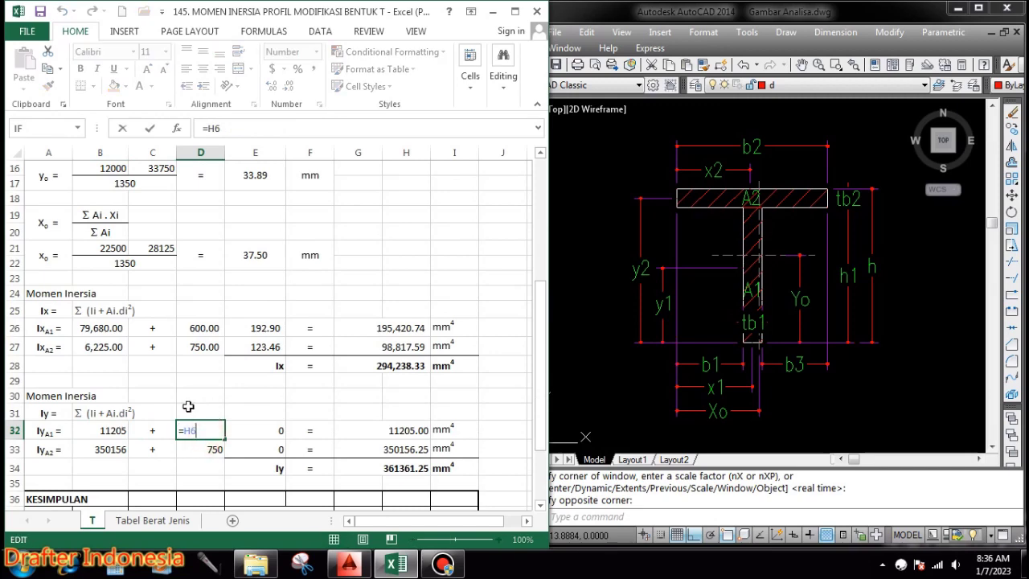
pyautogui.scroll(1, 209, 447)
pyautogui.scroll(4, 208, 447)
pyautogui.scroll(-4, 207, 450)
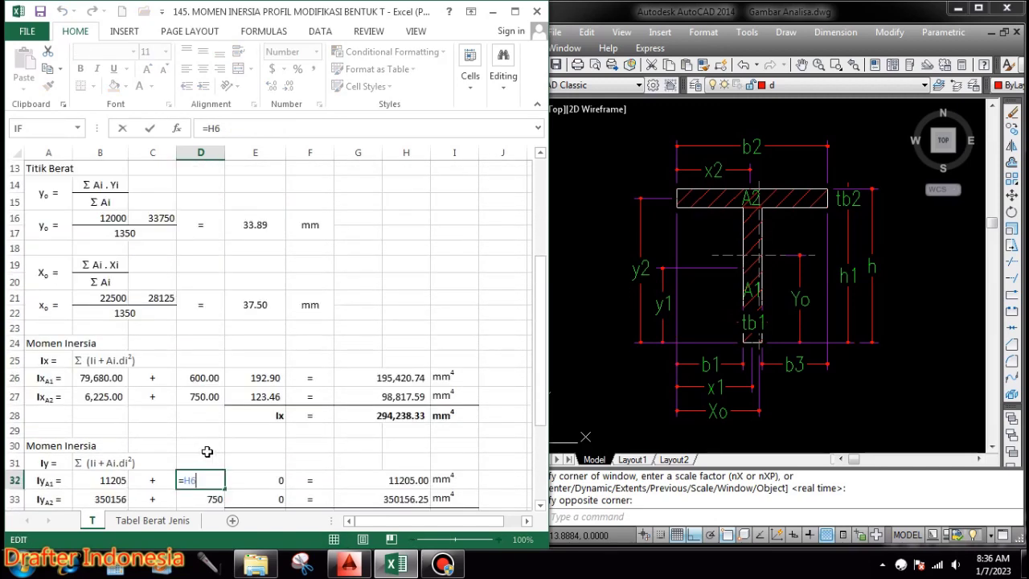
pyautogui.scroll(4, 208, 448)
pyautogui.scroll(-5, 441, 274)
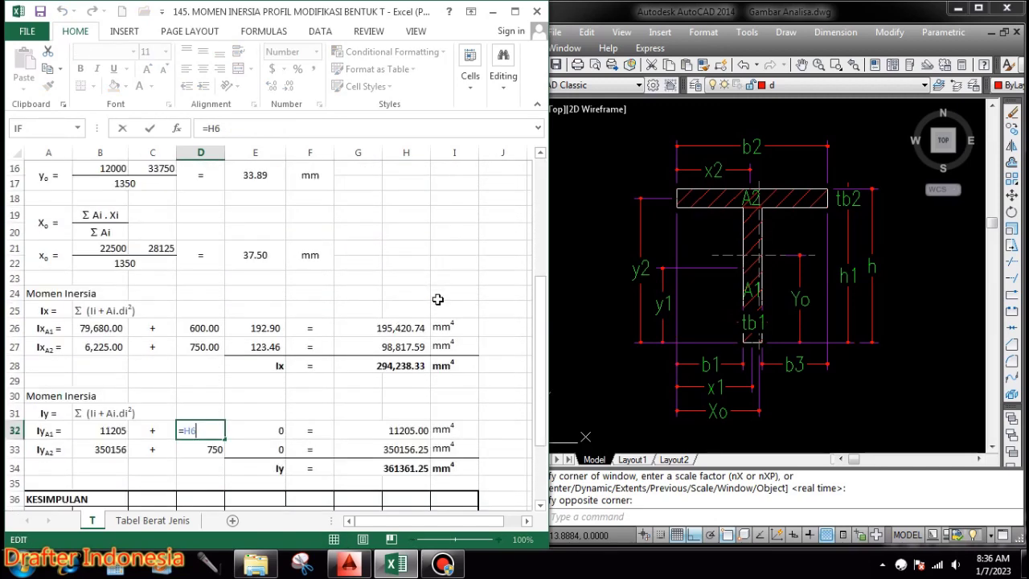
pyautogui.hotkey('ctrl', 'Return')
# Inspect the squared centroid distance formula in E32 for IyA1 and the Xo cell it references.
pyautogui.click(271, 433)
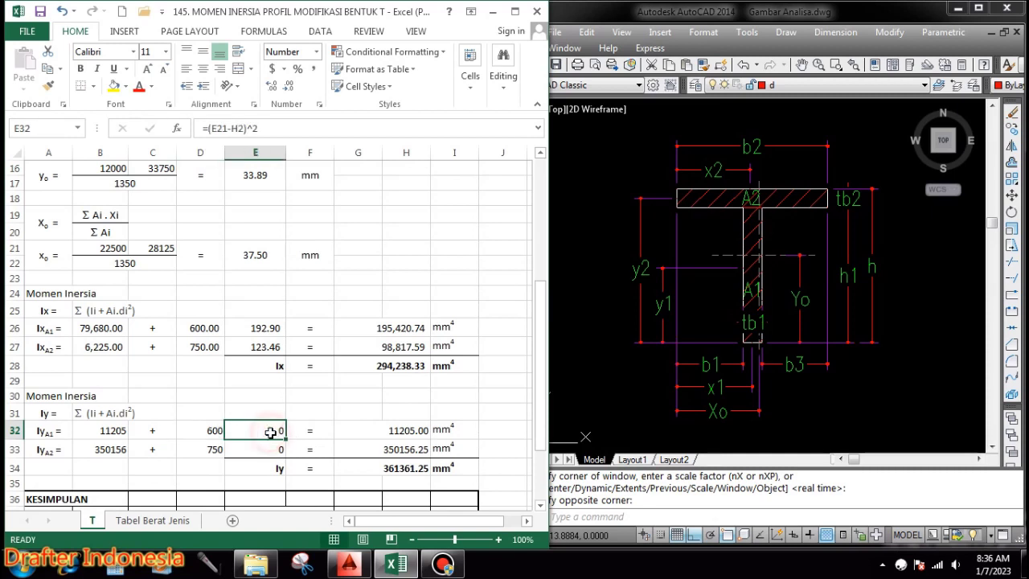
pyautogui.doubleClick(271, 432)
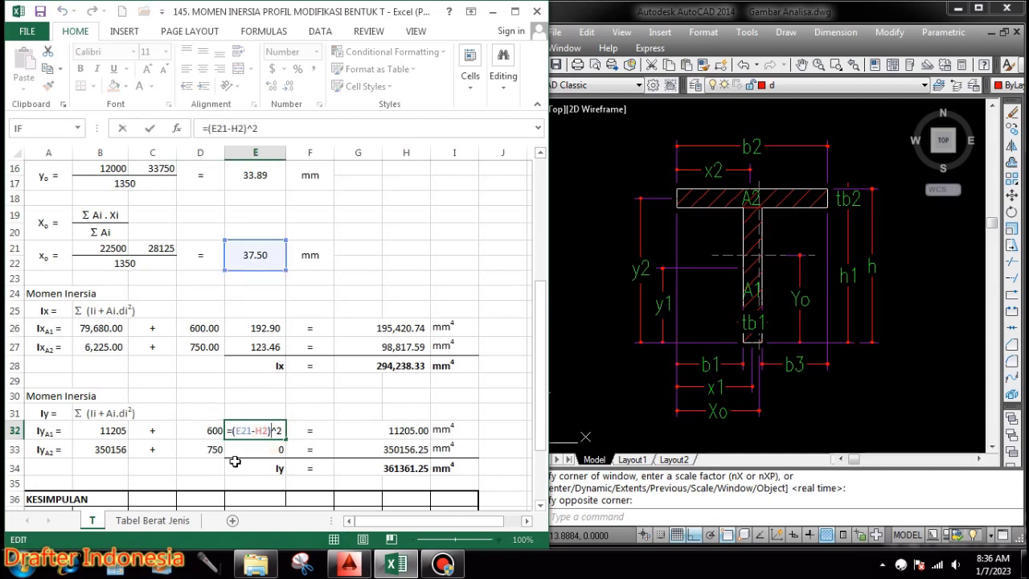
pyautogui.scroll(5, 220, 411)
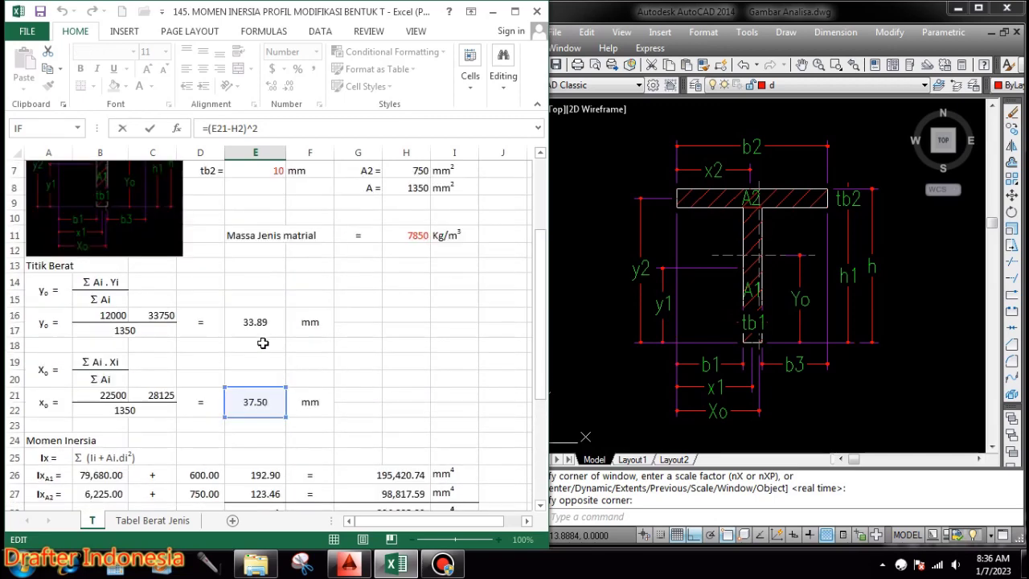
pyautogui.scroll(-4, 331, 322)
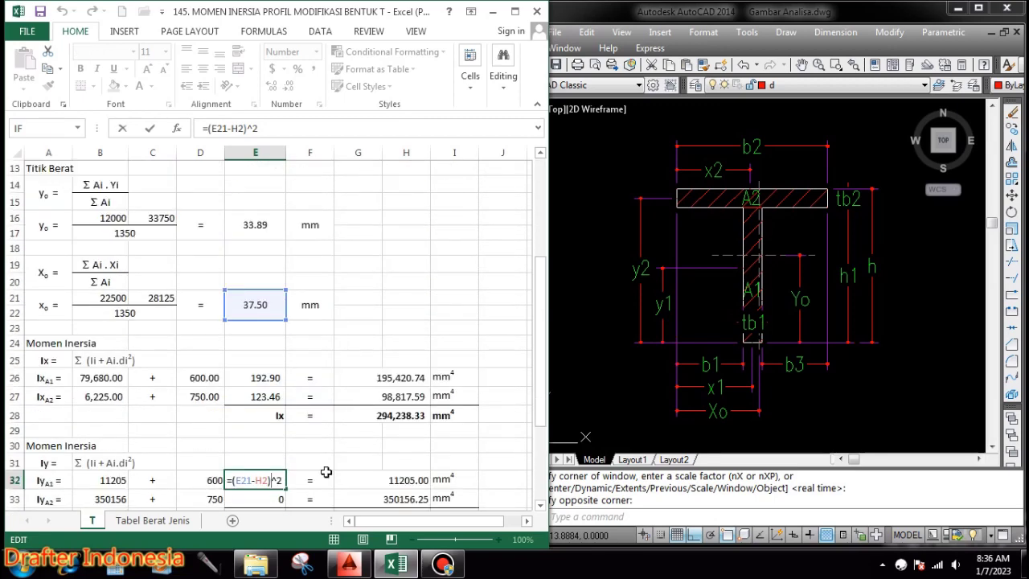
pyautogui.hotkey('ctrl', 'Return')
pyautogui.scroll(-1, 386, 450)
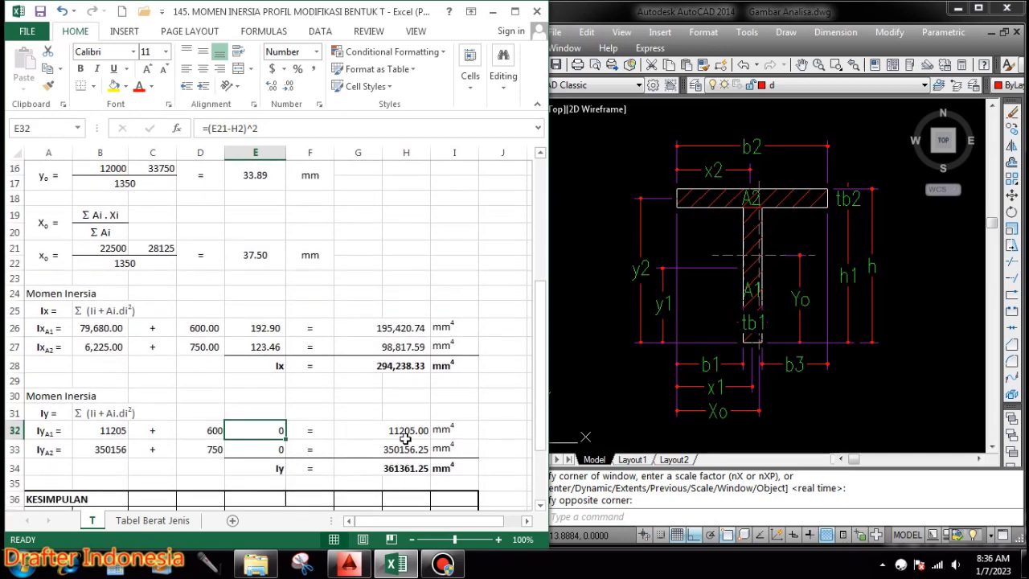
# Inspect the combined IyA1 result formula in G32 without changing it.
pyautogui.click(408, 430)
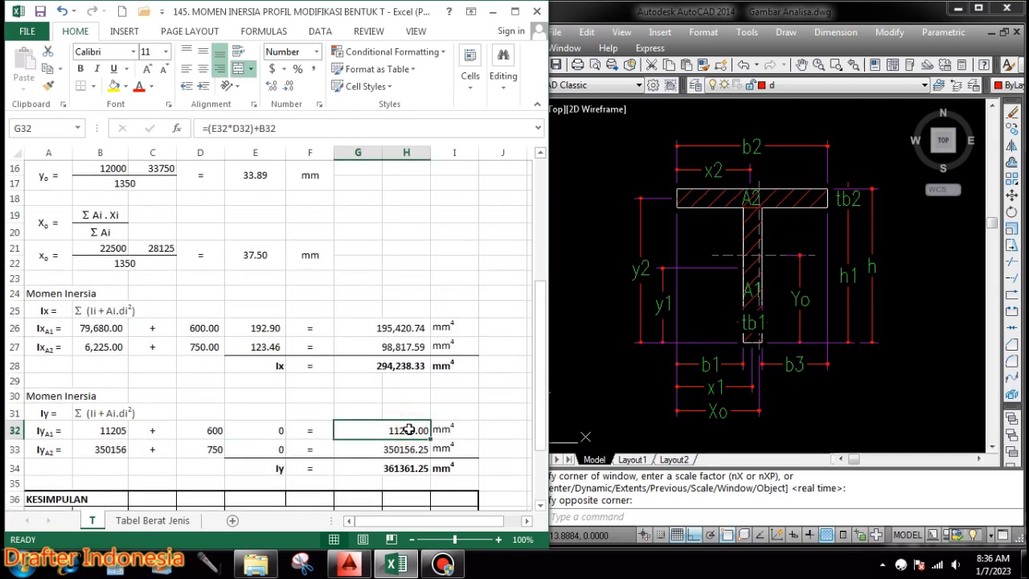
pyautogui.doubleClick(406, 429)
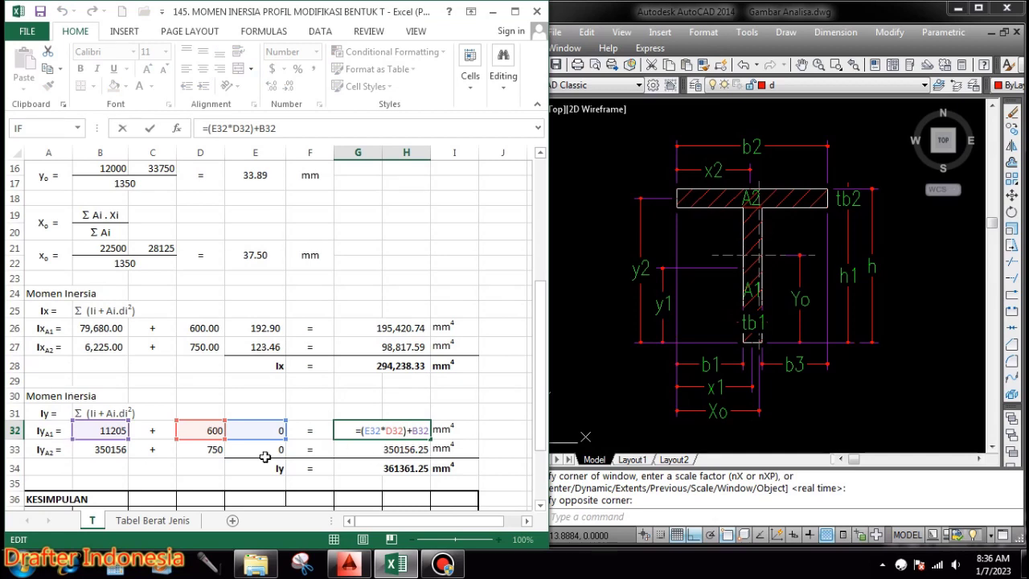
pyautogui.press('Escape')
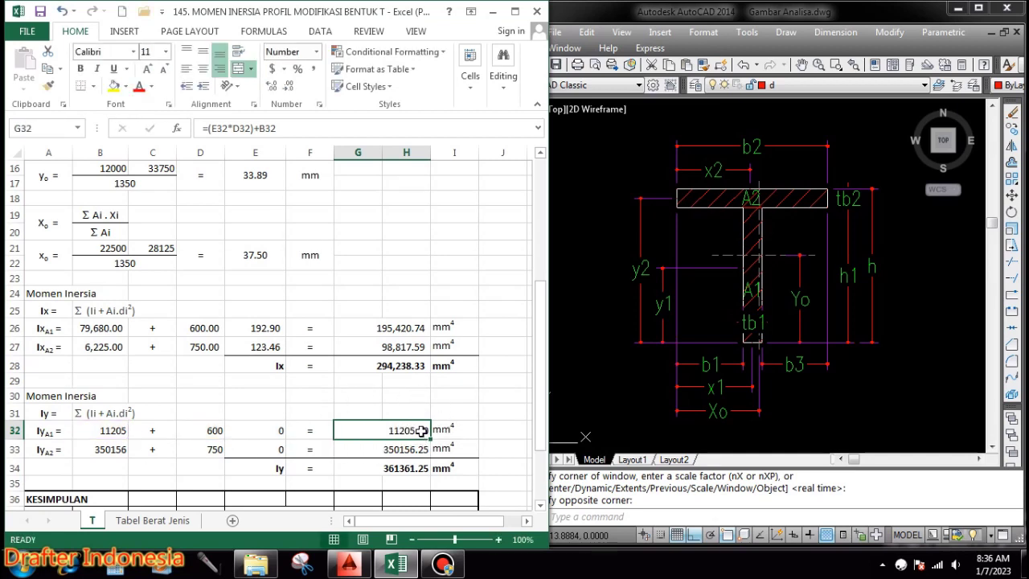
# Apply the comma number format to the IyA1 row B32:H32 and to the IyA2 own-inertia cell B33.
pyautogui.click(315, 69)
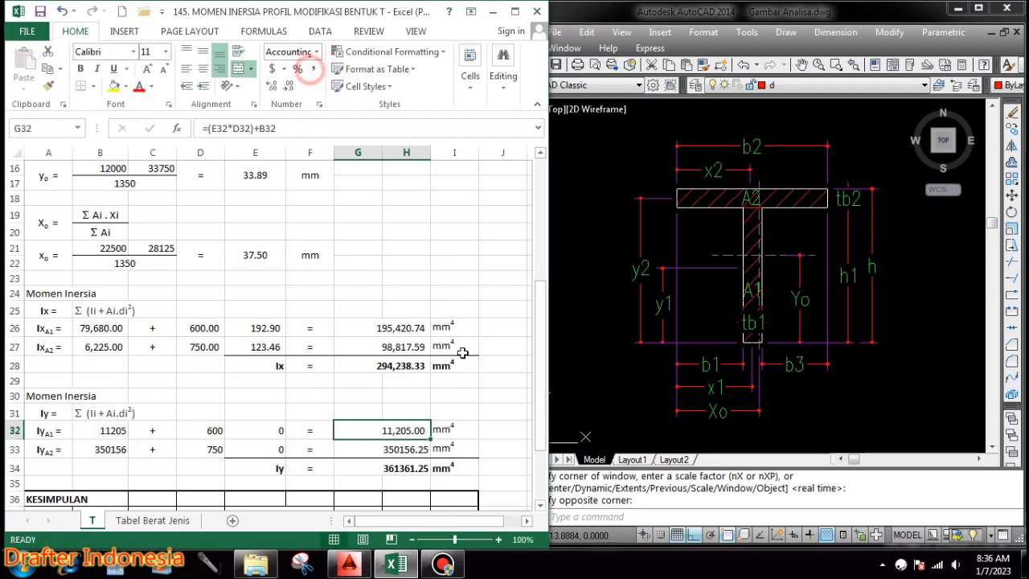
pyautogui.click(470, 379)
pyautogui.click(118, 432)
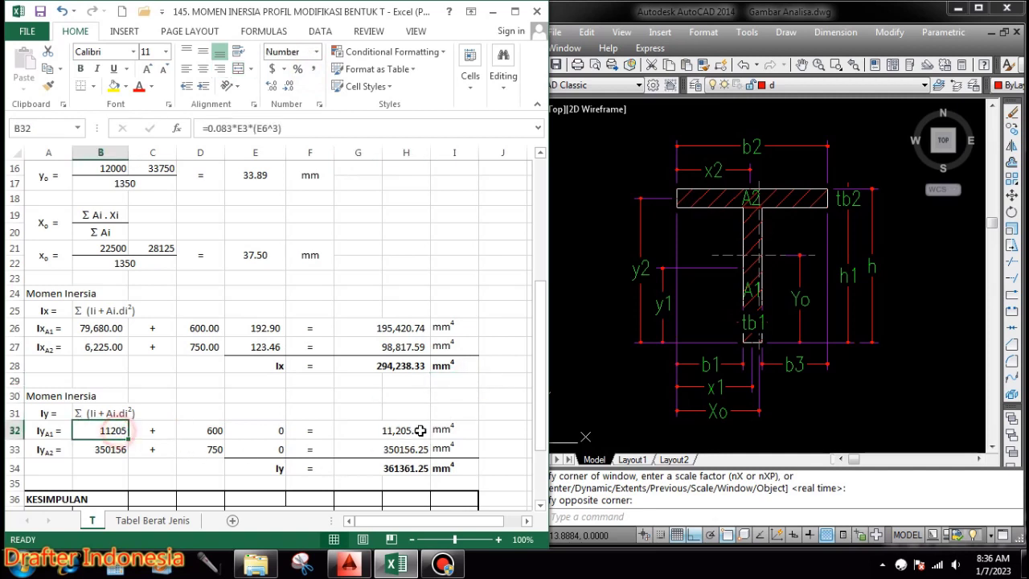
pyautogui.keyDown('shift'); pyautogui.click(425, 431); pyautogui.keyUp('shift')
pyautogui.click(312, 70)
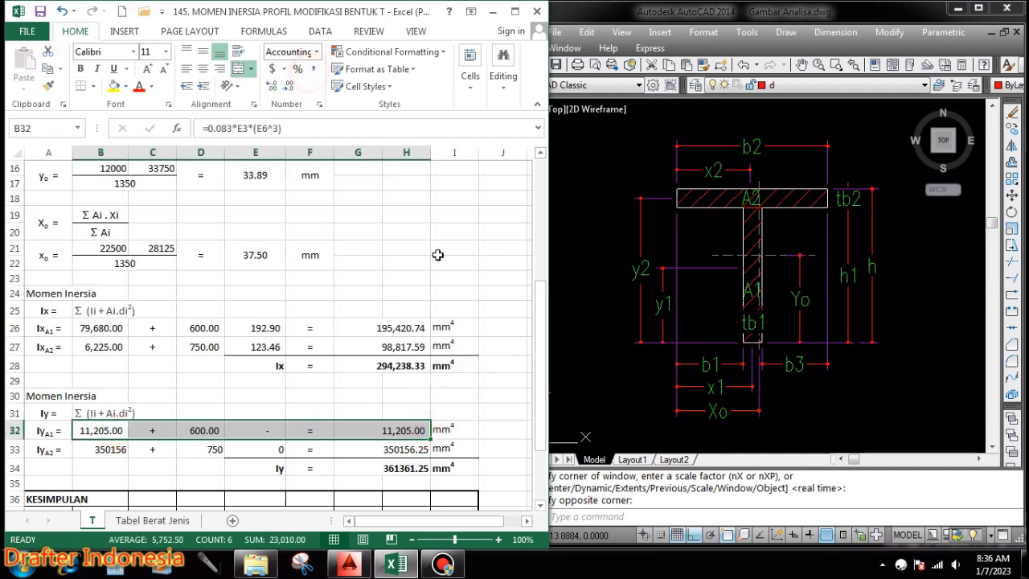
pyautogui.click(437, 250)
pyautogui.click(99, 452)
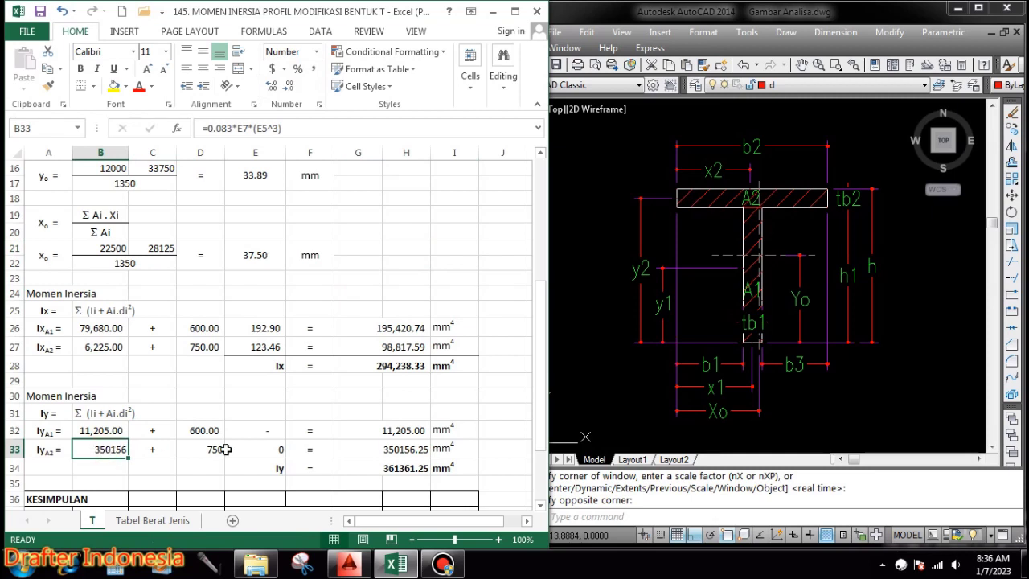
pyautogui.click(313, 69)
# Inspect the IyA2 own-inertia formula in B33 and trace it to the b2 and tb2 cells without changing it.
pyautogui.doubleClick(115, 449)
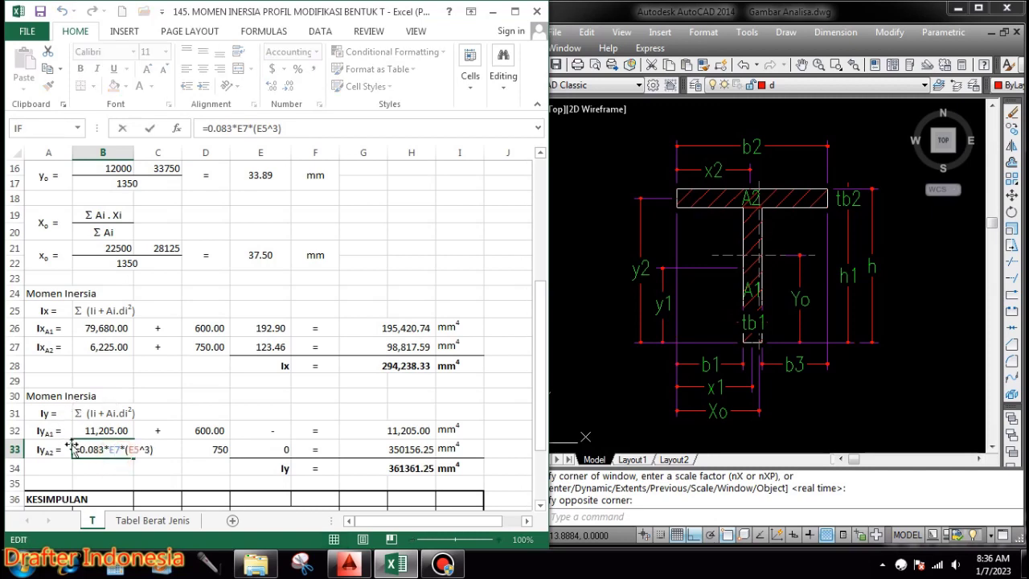
pyautogui.scroll(5, 194, 439)
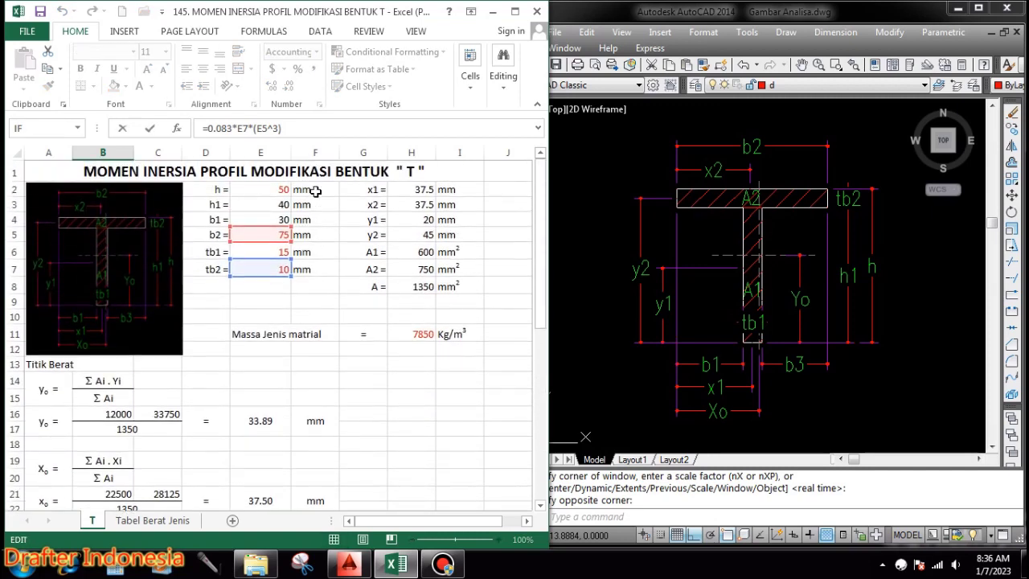
pyautogui.scroll(-5, 225, 436)
pyautogui.press('Escape')
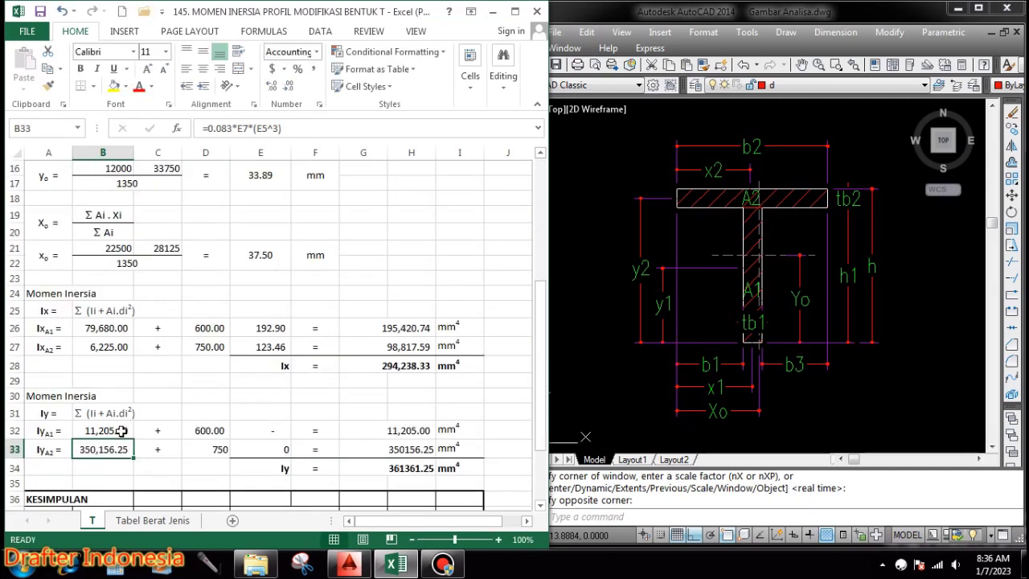
# Trace the area reference in D33 to the A2 cell H7 and give D33 the comma number format.
pyautogui.doubleClick(206, 454)
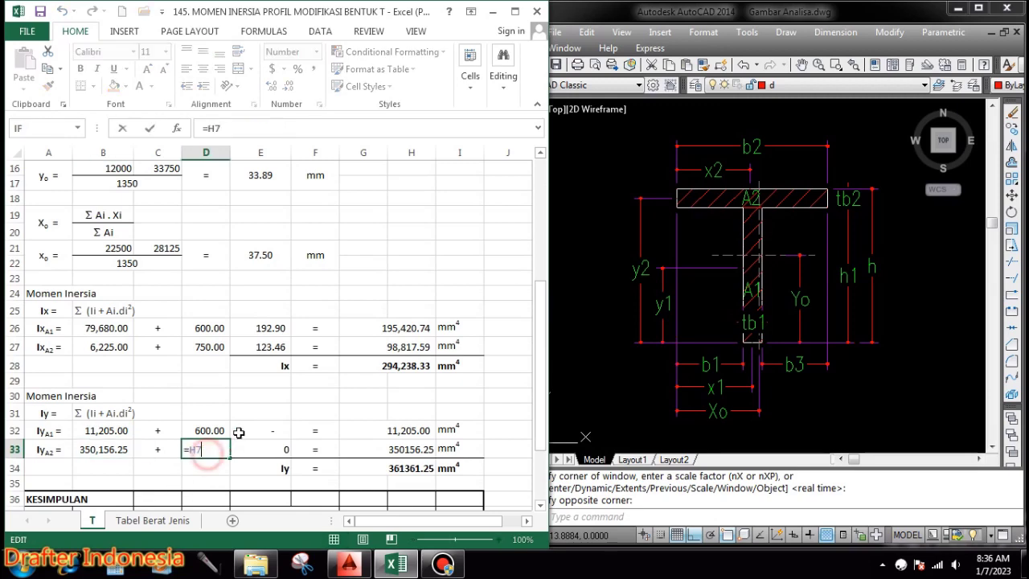
pyautogui.scroll(5, 418, 246)
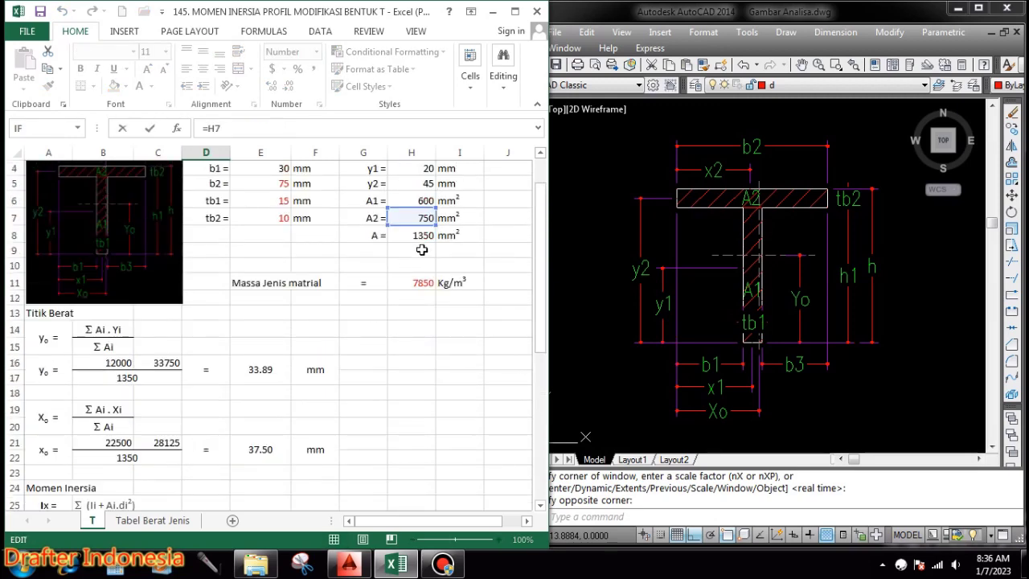
pyautogui.scroll(-5, 398, 233)
pyautogui.hotkey('ctrl', 'Return')
pyautogui.scroll(-1, 326, 233)
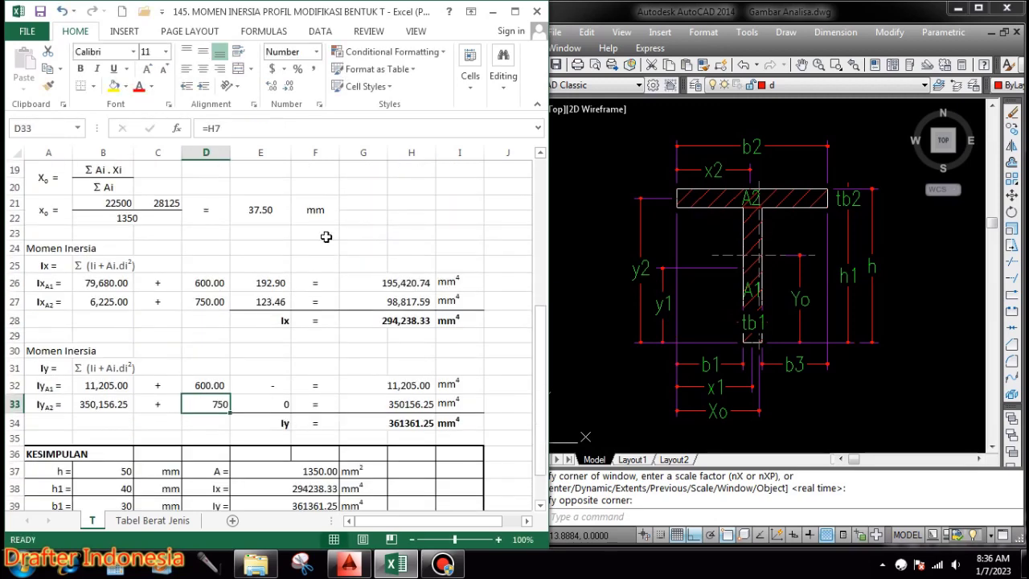
pyautogui.click(314, 70)
# Inspect the squared centroid distance formula in E33 for IyA2 and trace it to the Xo and x2 cells.
pyautogui.click(280, 400)
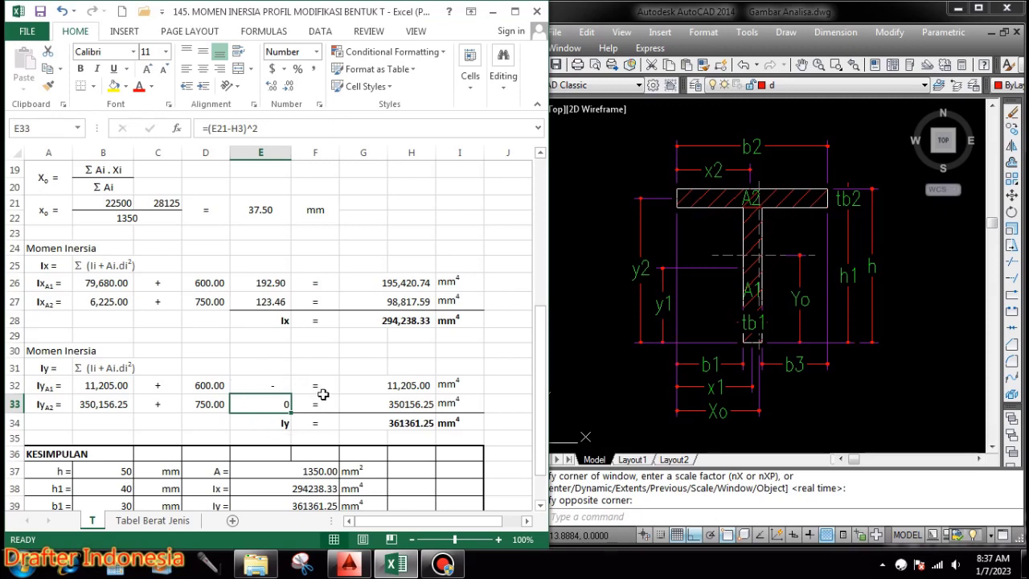
pyautogui.doubleClick(271, 403)
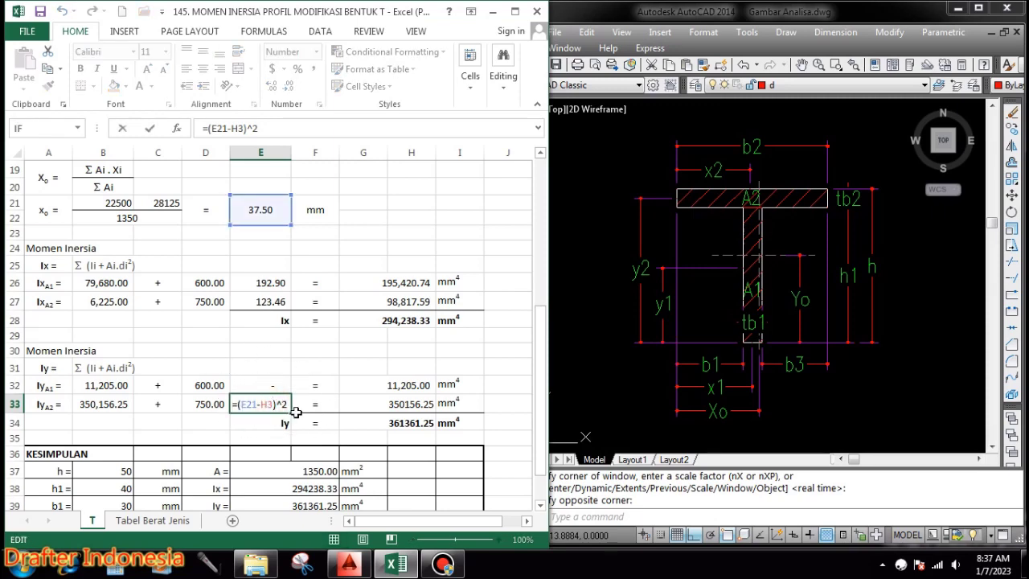
pyautogui.scroll(6, 315, 309)
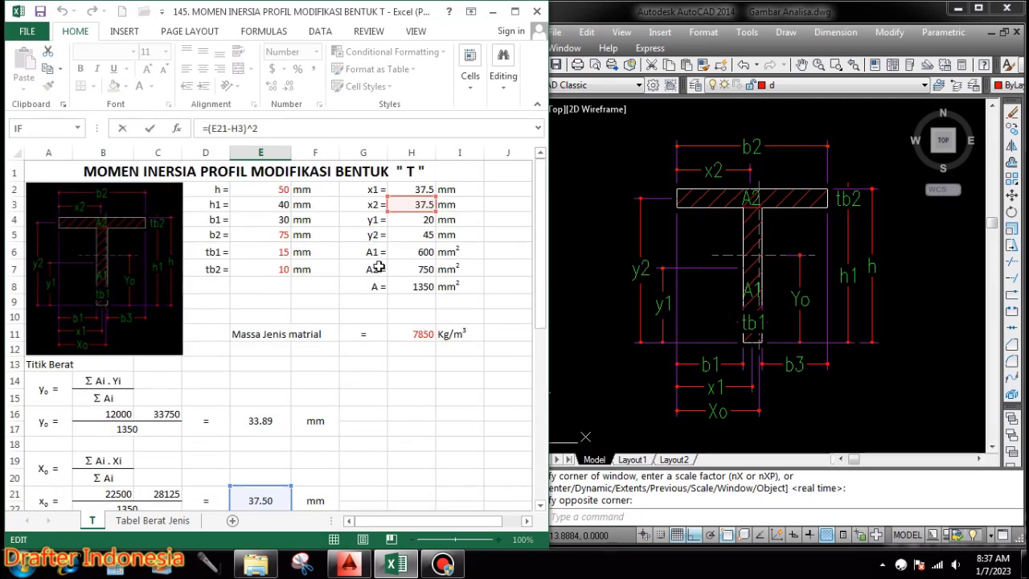
pyautogui.scroll(-4, 378, 267)
pyautogui.hotkey('ctrl', 'Return')
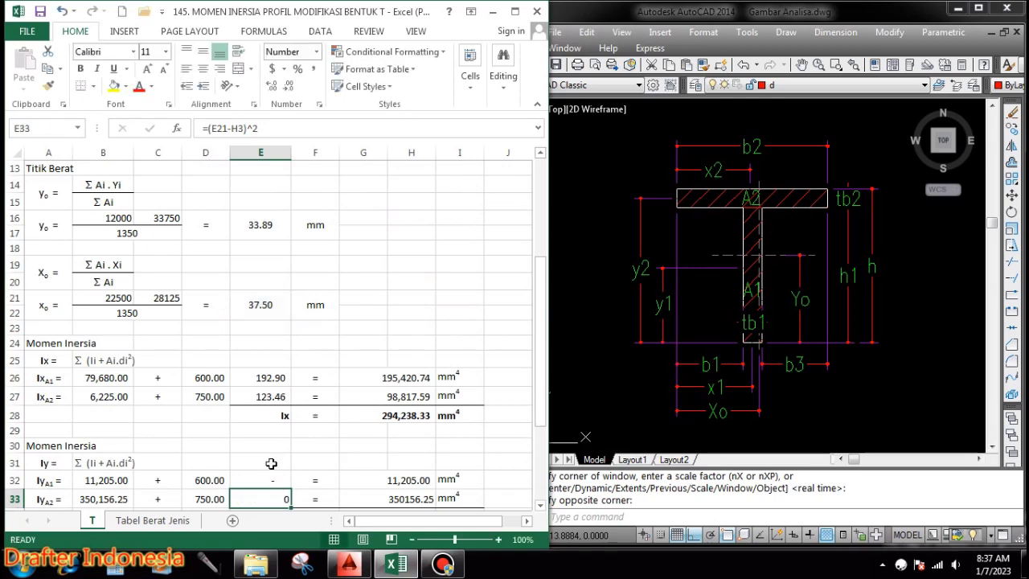
# Set the number format of the Iy component cells B32:E33 to General.
pyautogui.click(316, 52)
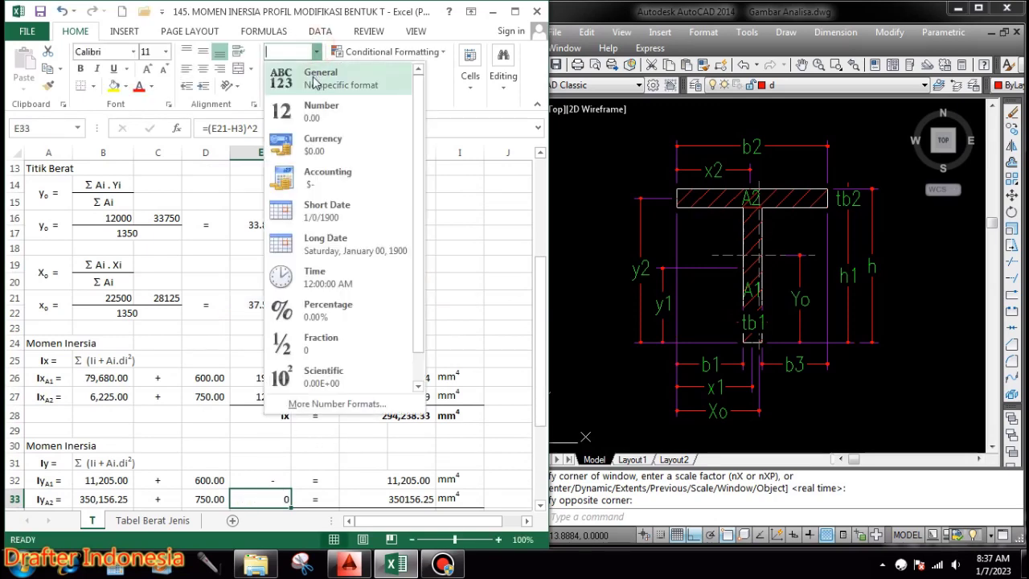
pyautogui.click(313, 89)
pyautogui.moveTo(125, 481); pyautogui.dragTo(281, 498)
pyautogui.click(316, 52)
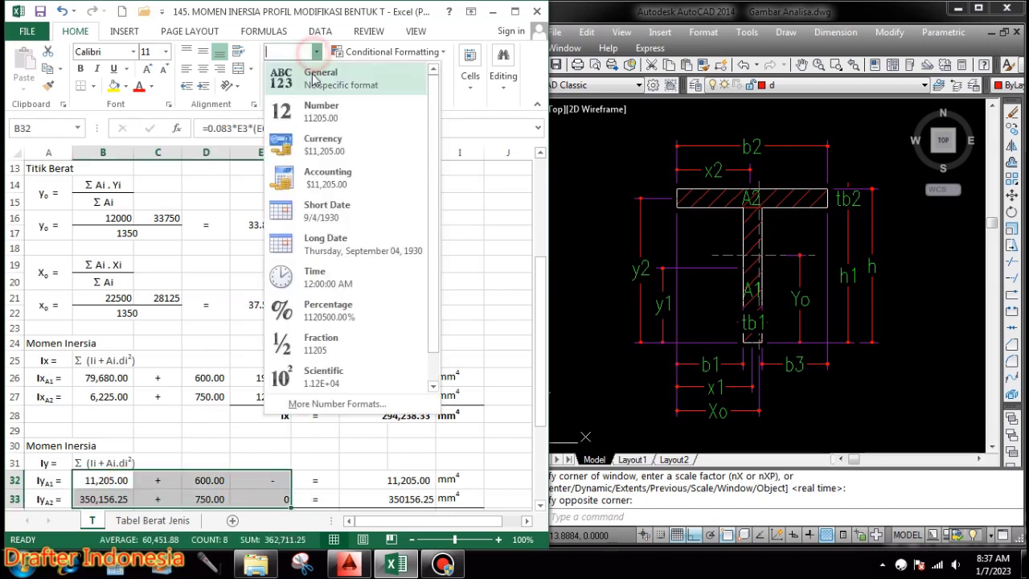
pyautogui.click(336, 83)
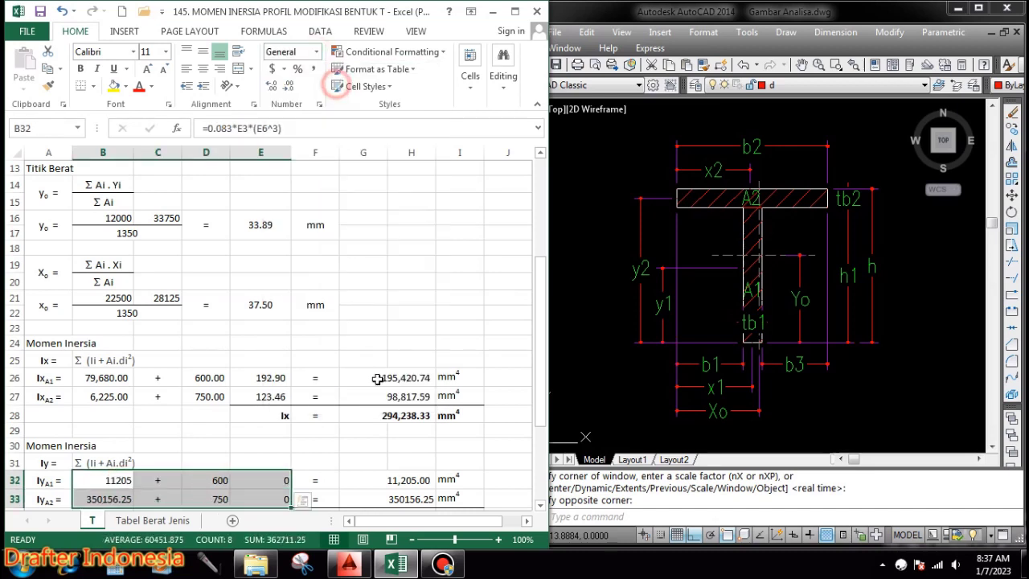
pyautogui.click(376, 430)
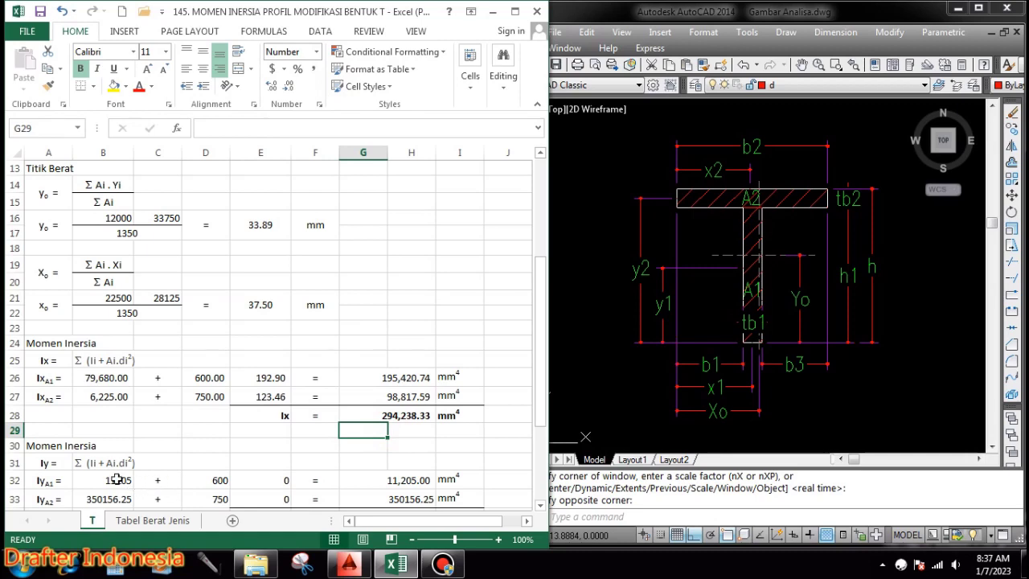
# Inspect the combined IyA2 result formula in G33 without changing it.
pyautogui.scroll(-3, 271, 447)
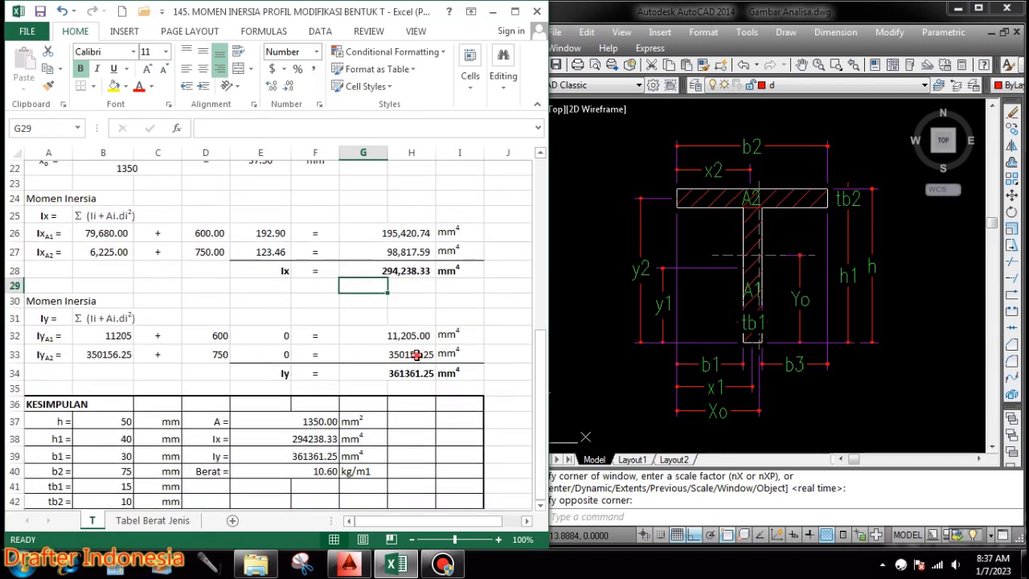
pyautogui.doubleClick(416, 354)
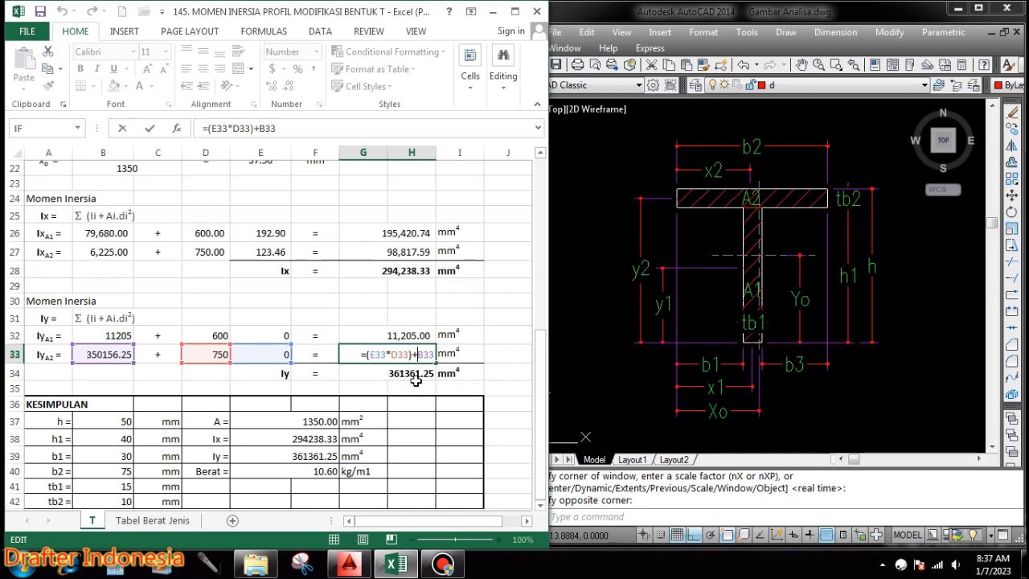
pyautogui.press('Escape')
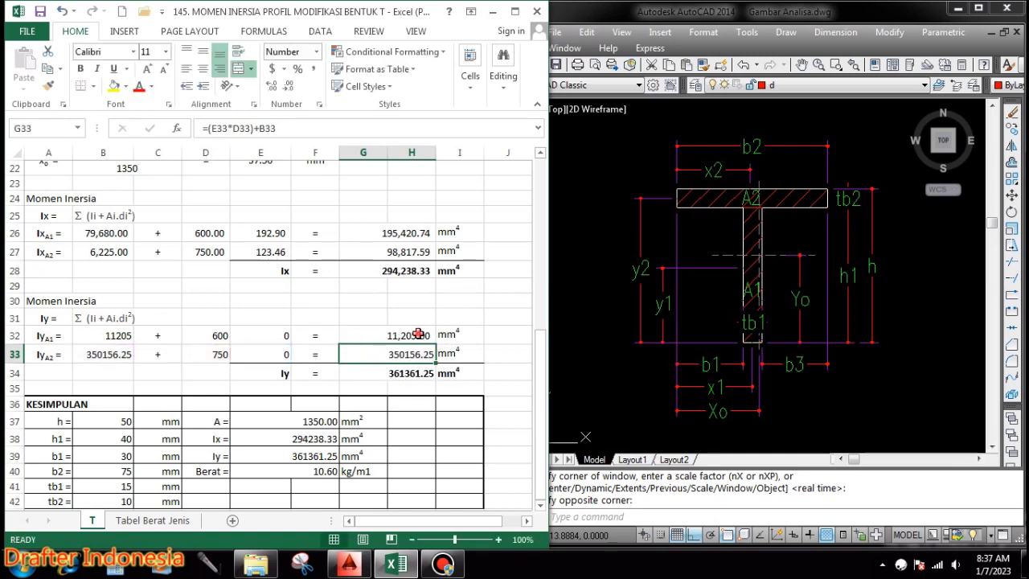
# Apply the comma number format to the IyA1 and IyA2 result cells G32:H33.
pyautogui.moveTo(418, 335); pyautogui.dragTo(414, 354)
pyautogui.click(315, 73)
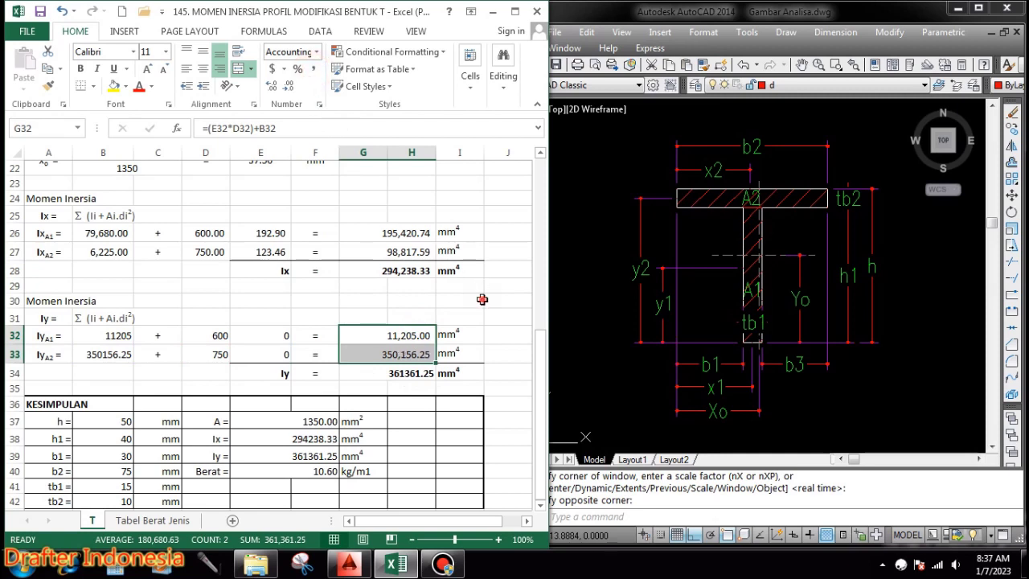
pyautogui.click(480, 300)
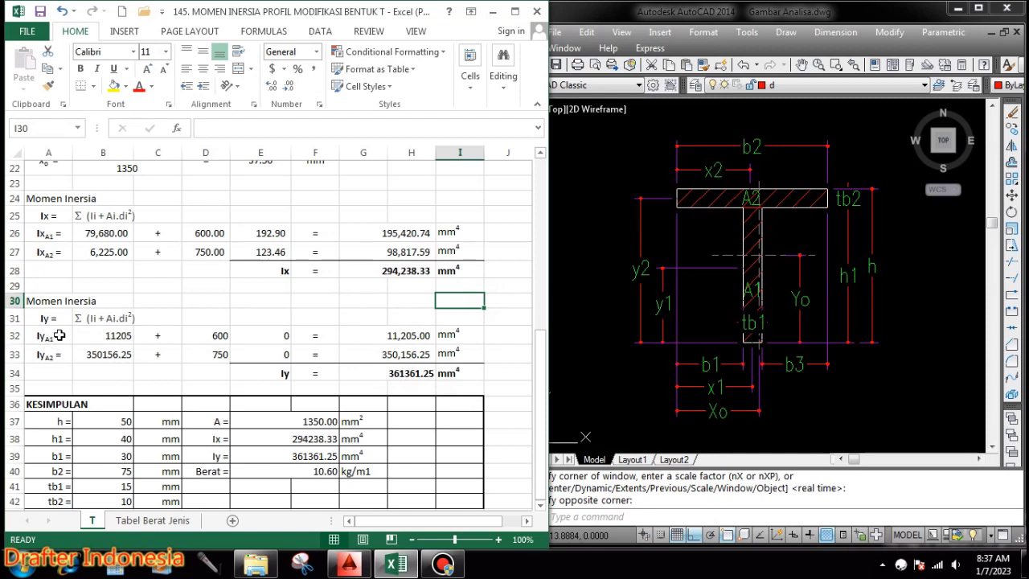
# Check that the Iy total in G34 sums G32:H33 and give it the comma number format.
pyautogui.click(426, 374)
pyautogui.hotkey('alt', '=')
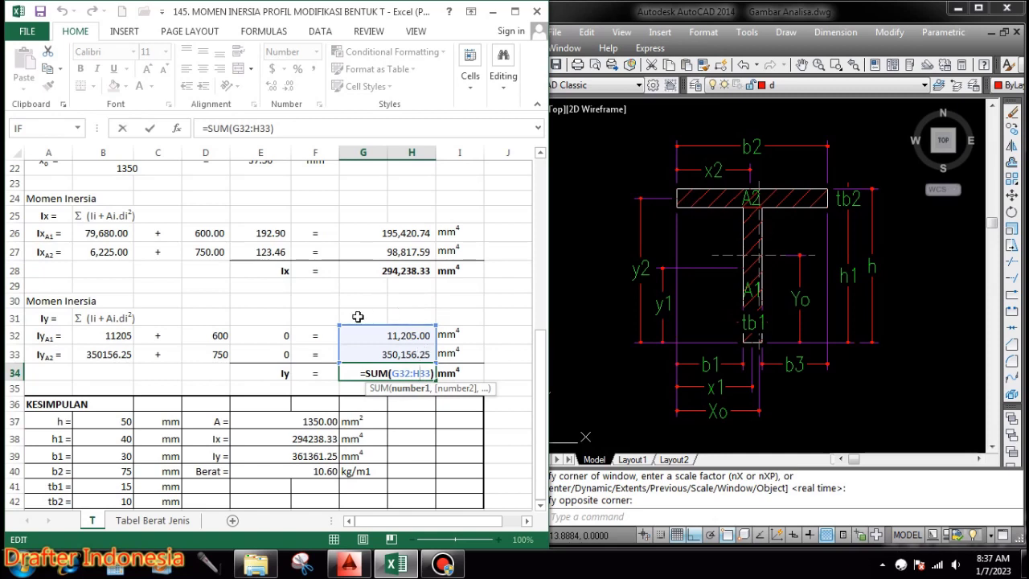
pyautogui.hotkey('ctrl', 'Return')
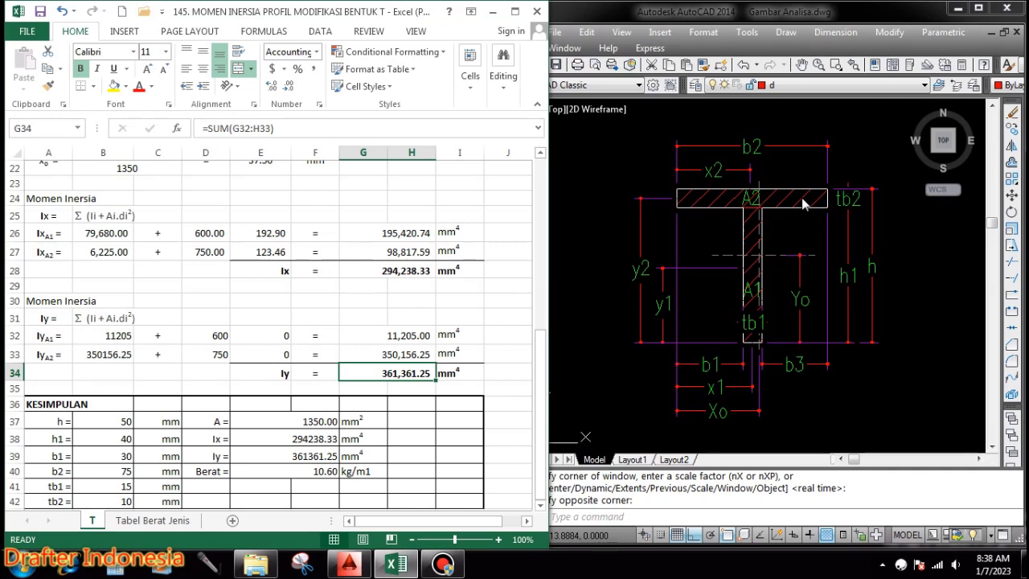
# Apply the comma number format to the A, Ix, Iy and Berat values in E37:F40 of the KESIMPULAN table.
pyautogui.scroll(-1, 390, 427)
pyautogui.moveTo(322, 376); pyautogui.dragTo(306, 428)
pyautogui.click(314, 68)
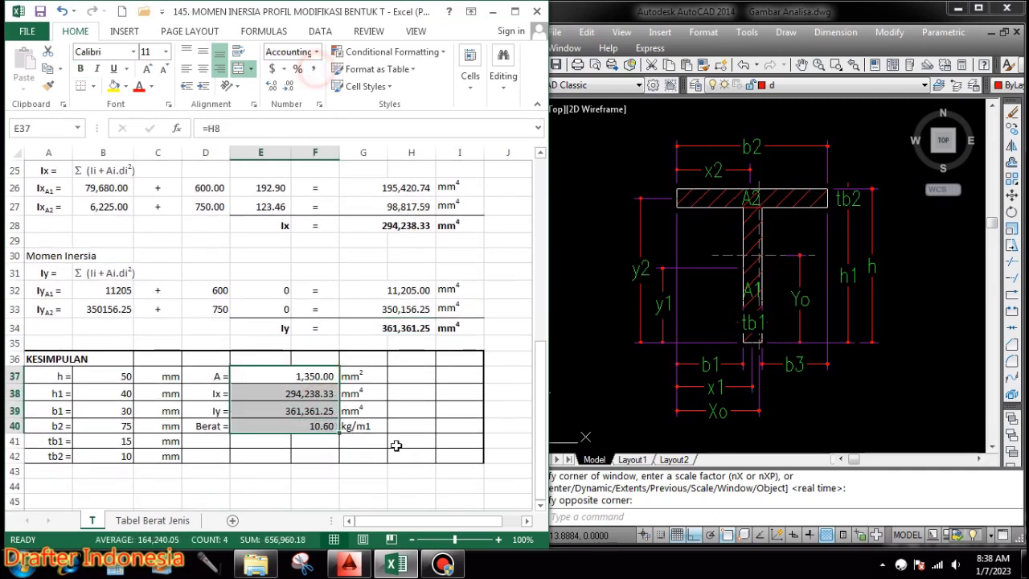
pyautogui.click(397, 439)
pyautogui.click(323, 374)
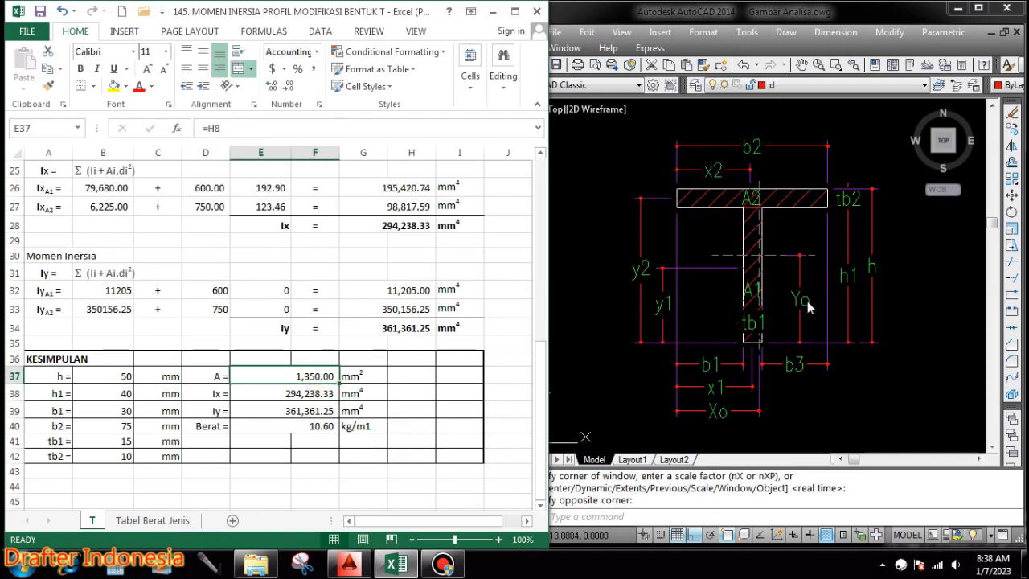
# Inspect the formulas behind the Ix, Iy and Berat values in E38, E39 and E40 of the KESIMPULAN table.
pyautogui.click(319, 393)
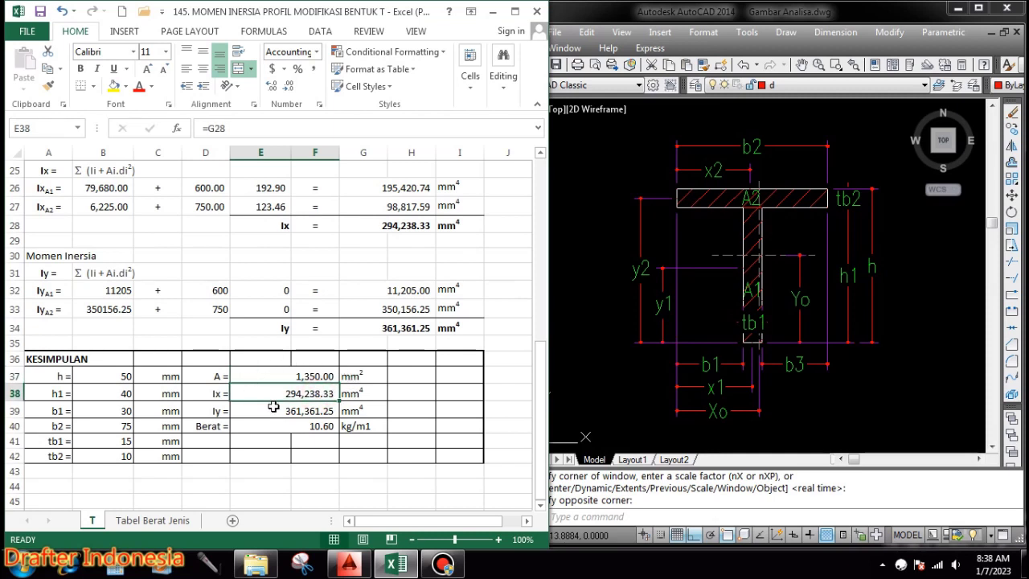
pyautogui.click(316, 412)
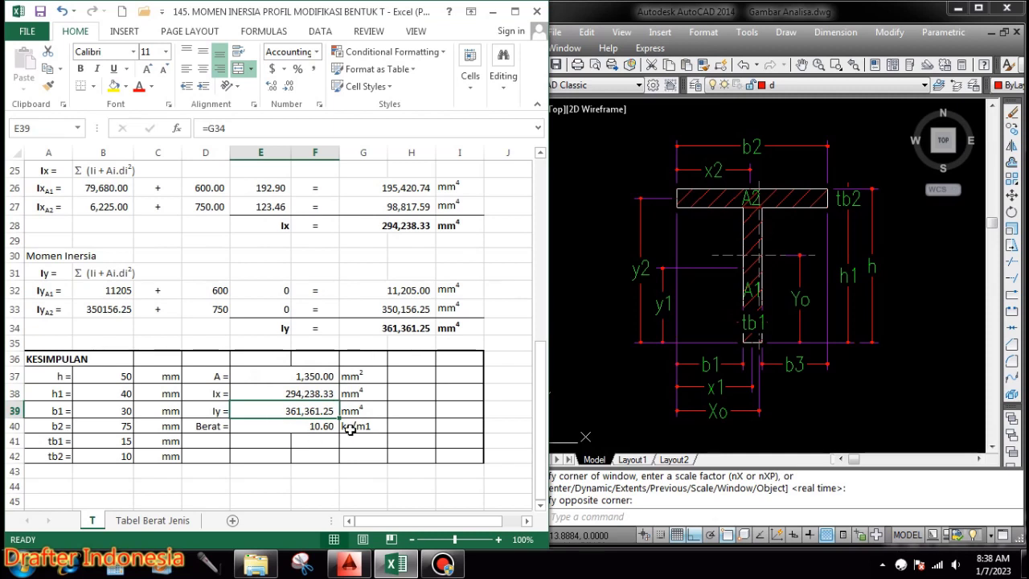
pyautogui.click(322, 426)
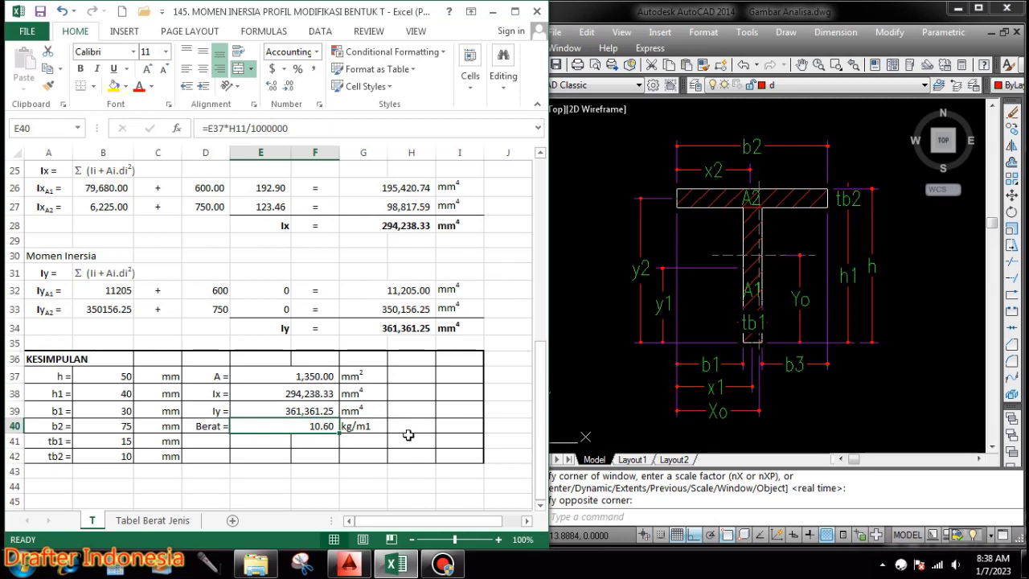
# Review the T sheet from the profile dimensions and material density through Titik Berat and Momen Inersia to the KESIMPULAN table.
pyautogui.scroll(8, 408, 435)
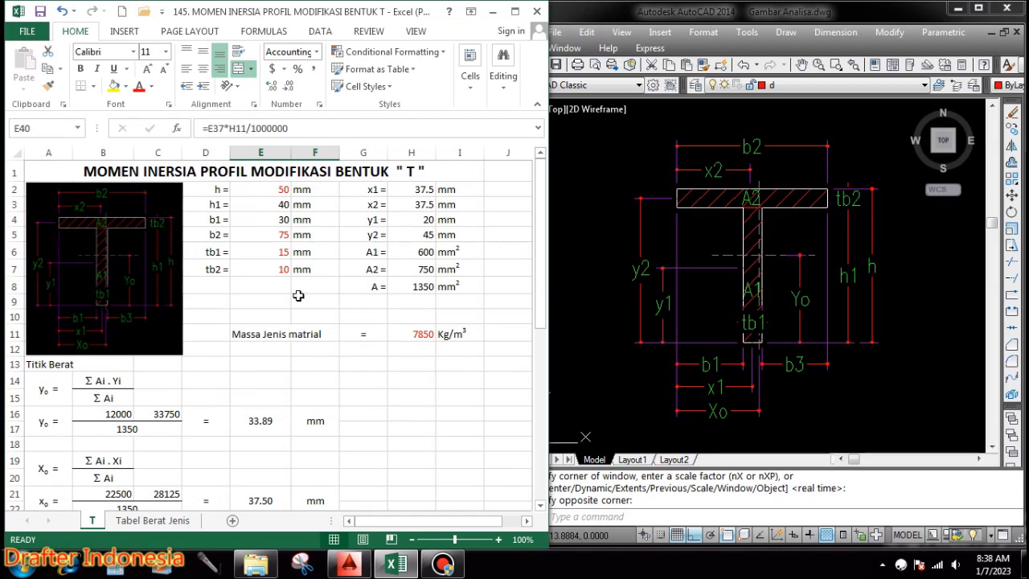
pyautogui.scroll(-2, 408, 379)
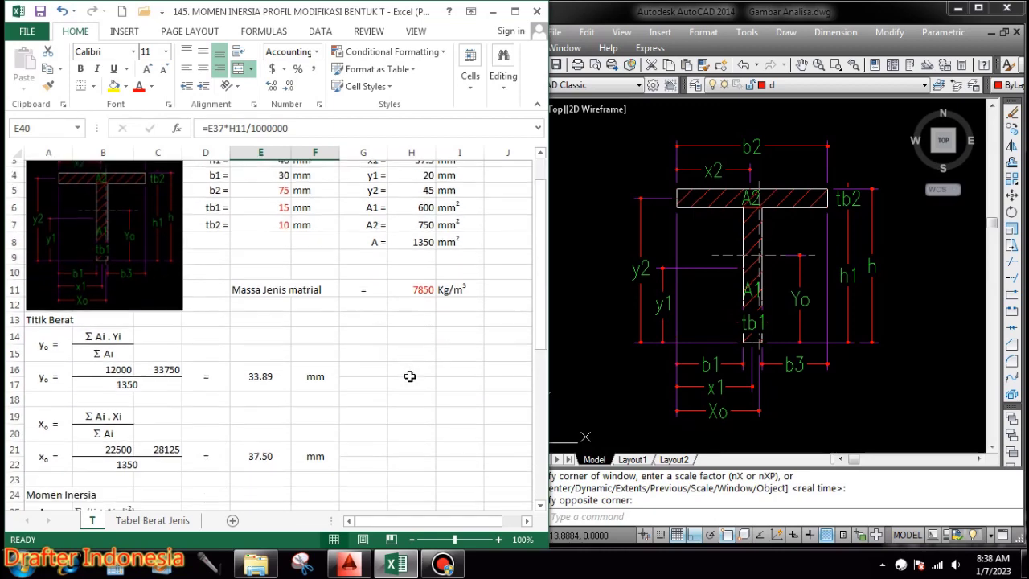
pyautogui.scroll(-4, 308, 344)
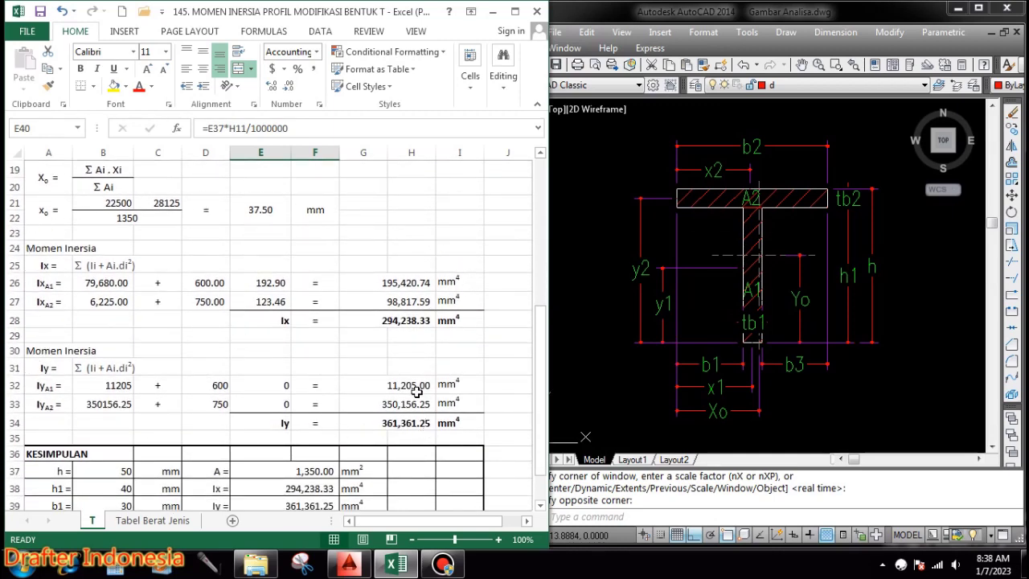
pyautogui.scroll(-2, 414, 369)
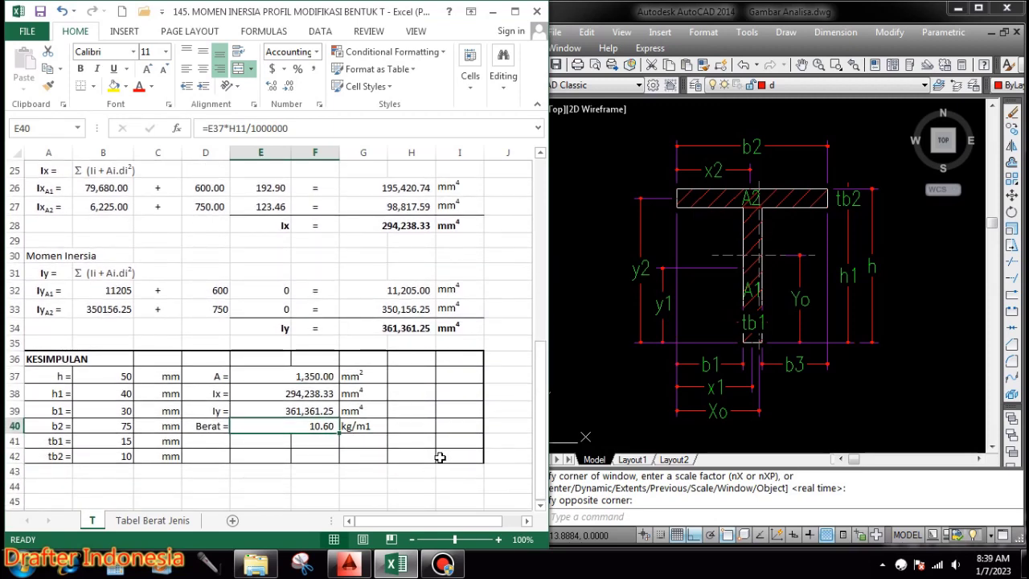